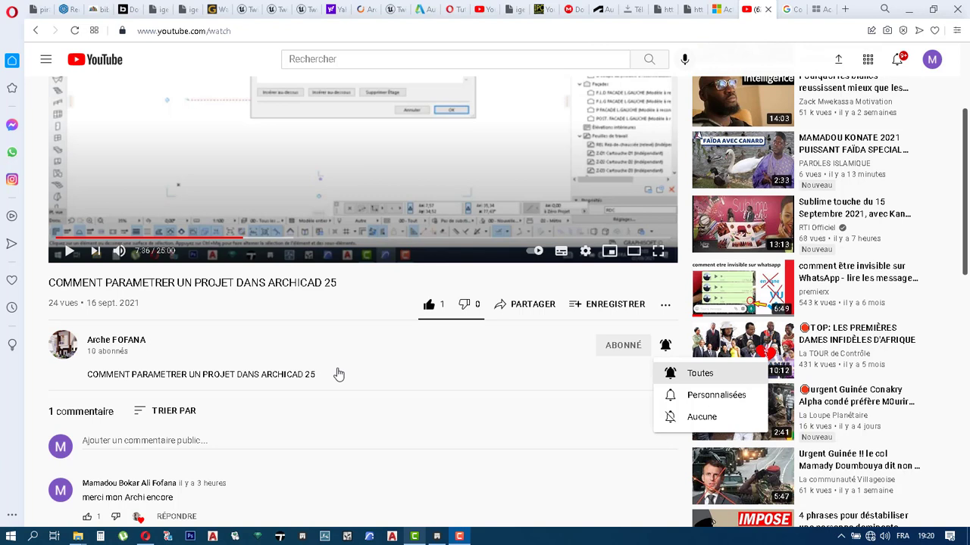
- Switch to Twinmotion and look over the categories of the object library
left_click(436, 536)
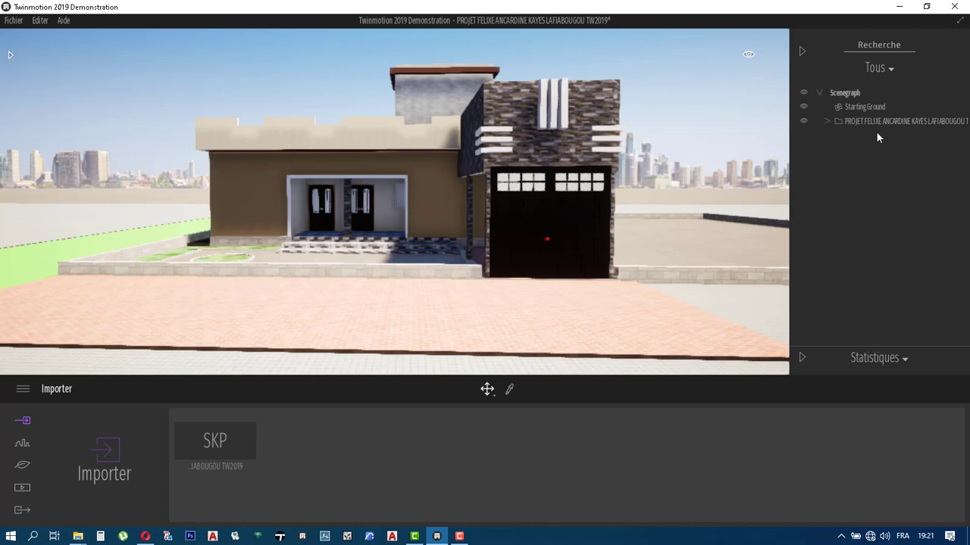
left_click(845, 93)
left_click(11, 53)
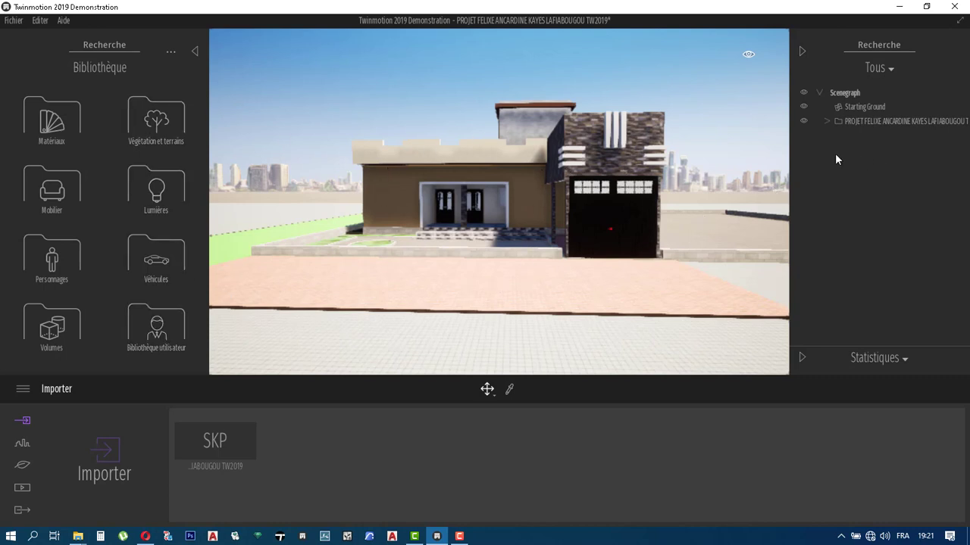
left_click(194, 52)
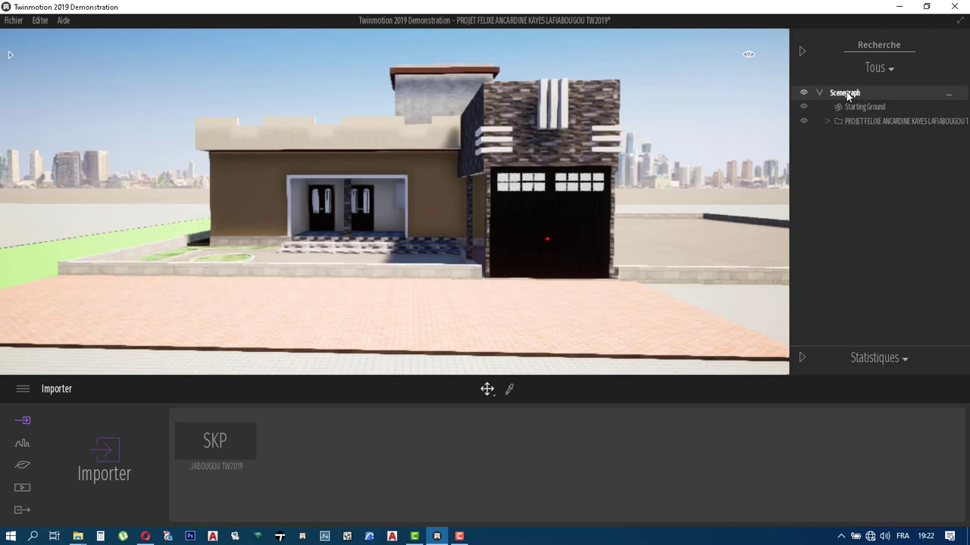
- Add a new container named VEGETATION under the Scenegraph root
right_click(847, 91)
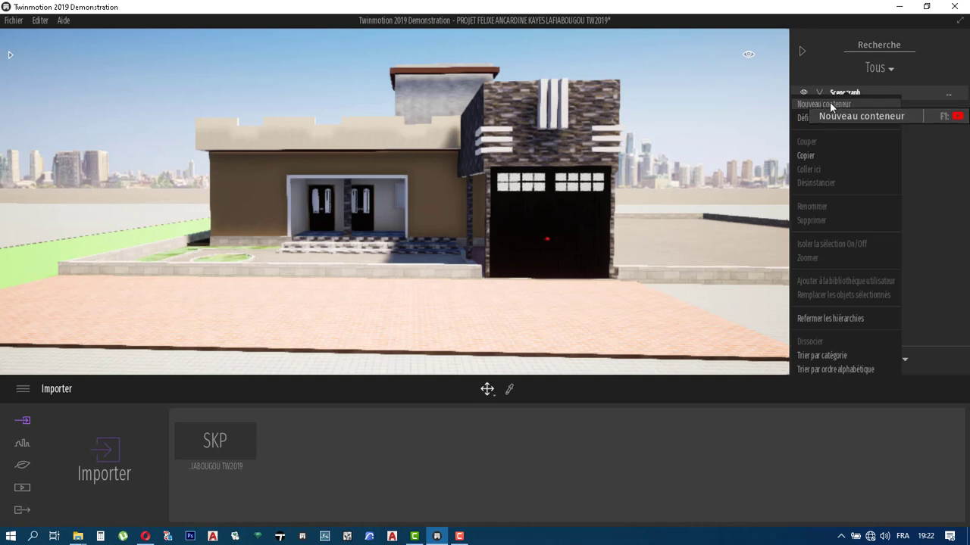
left_click(830, 103)
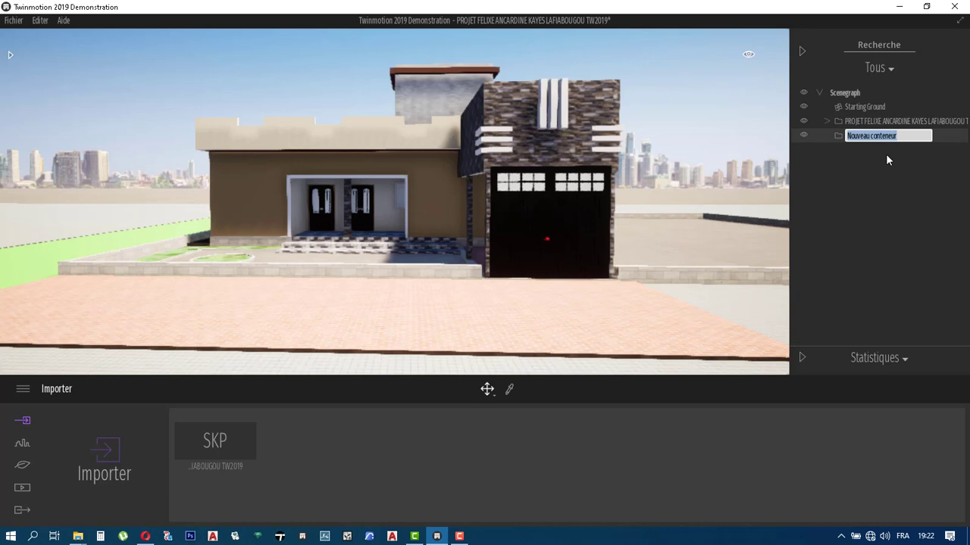
type("VEGETATION")
key("Return")
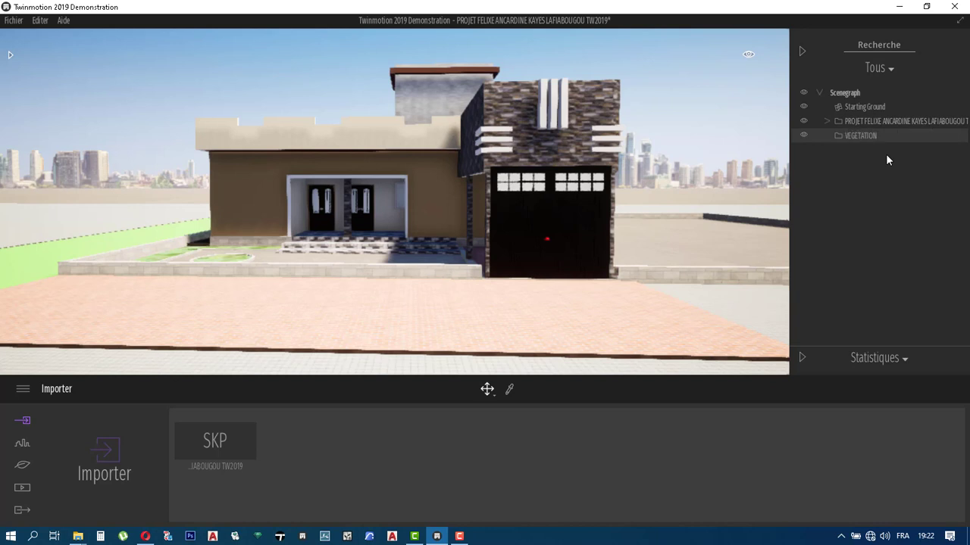
- Add another container named PERSONNAGE under the Scenegraph root
left_click(845, 93)
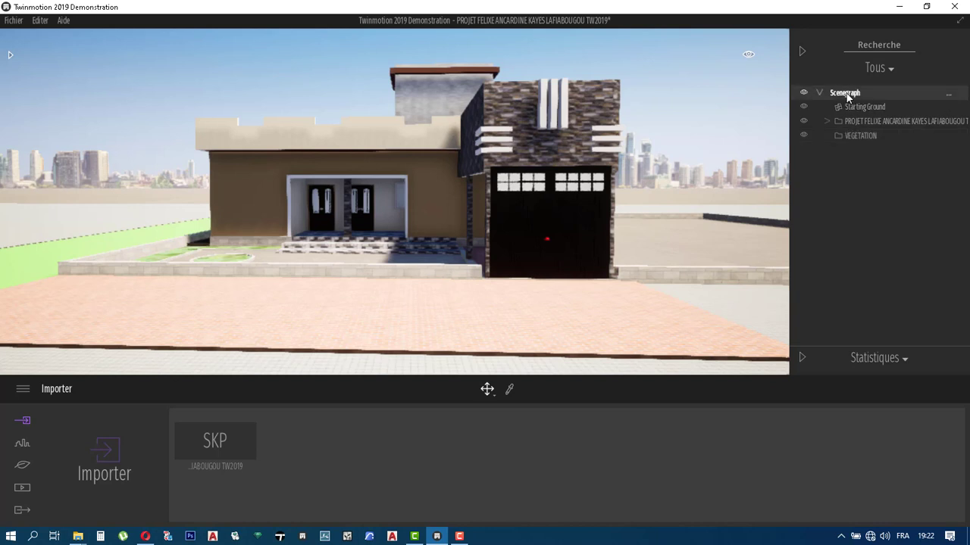
right_click(848, 96)
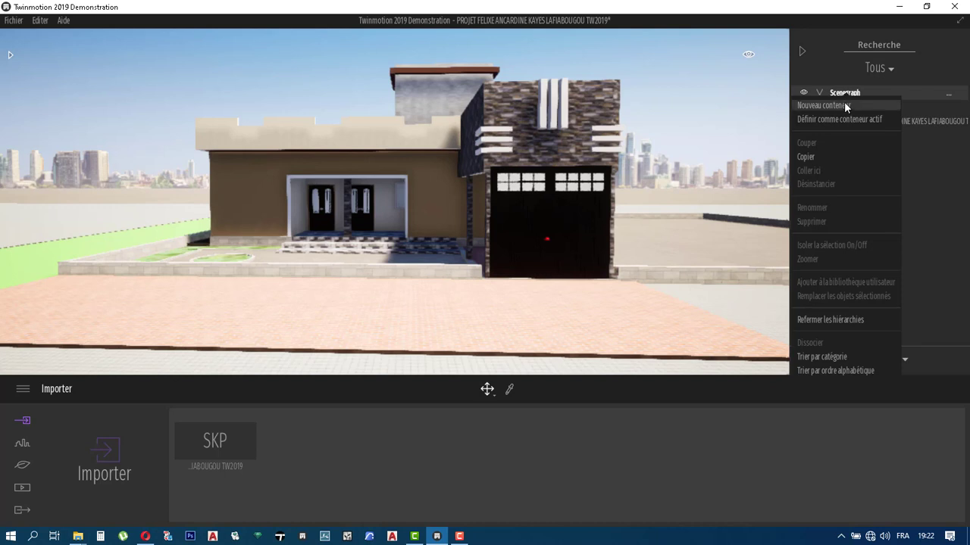
left_click(844, 103)
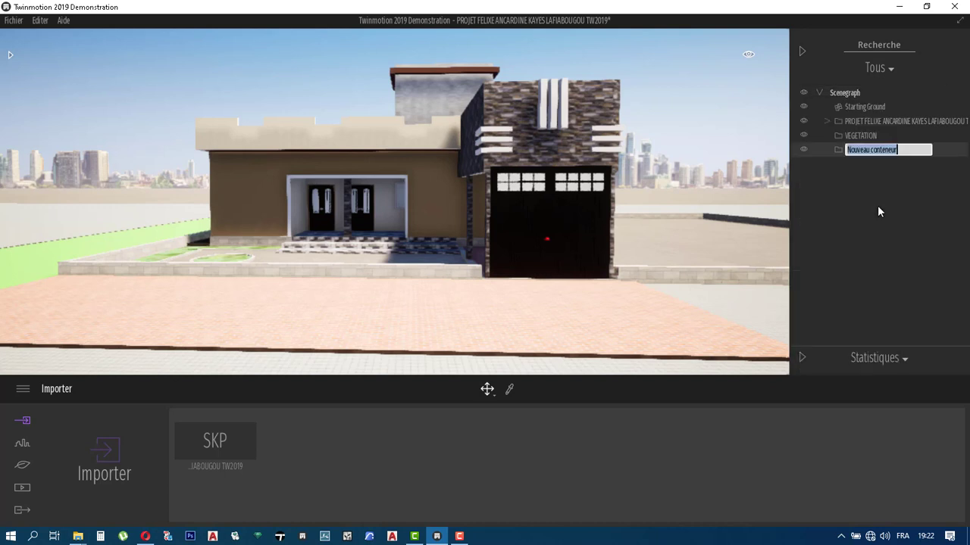
type("PERSONNAGE")
key("Return")
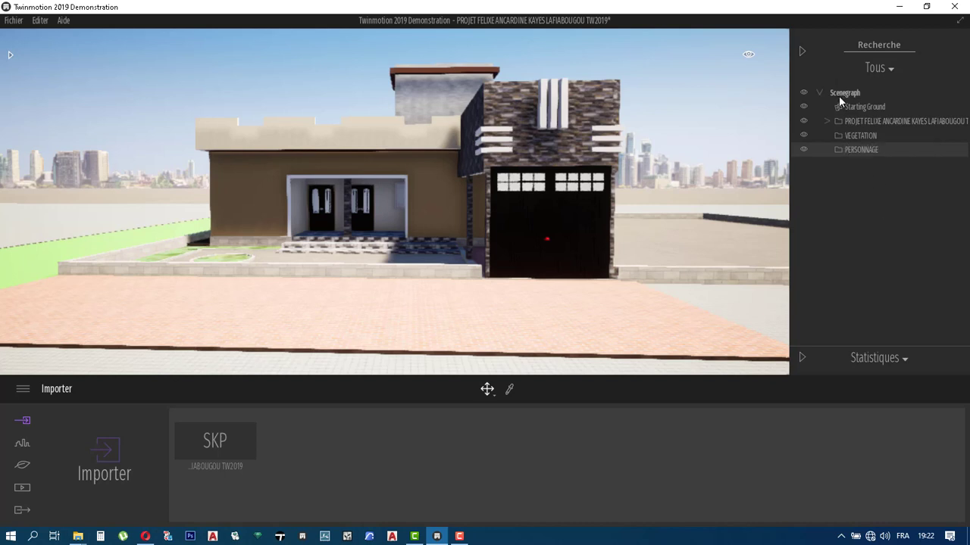
- Add a container named VOITURE under the Scenegraph root
left_click(843, 94)
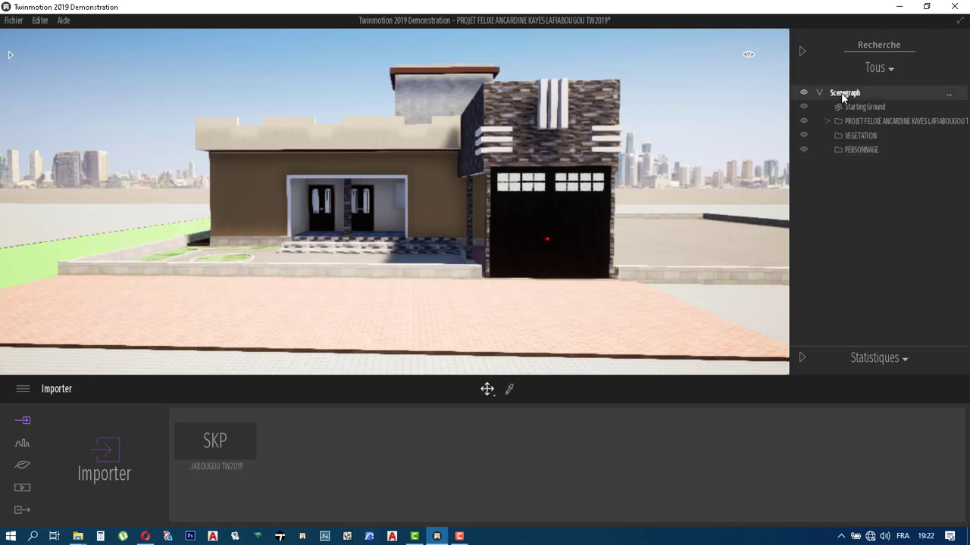
right_click(842, 95)
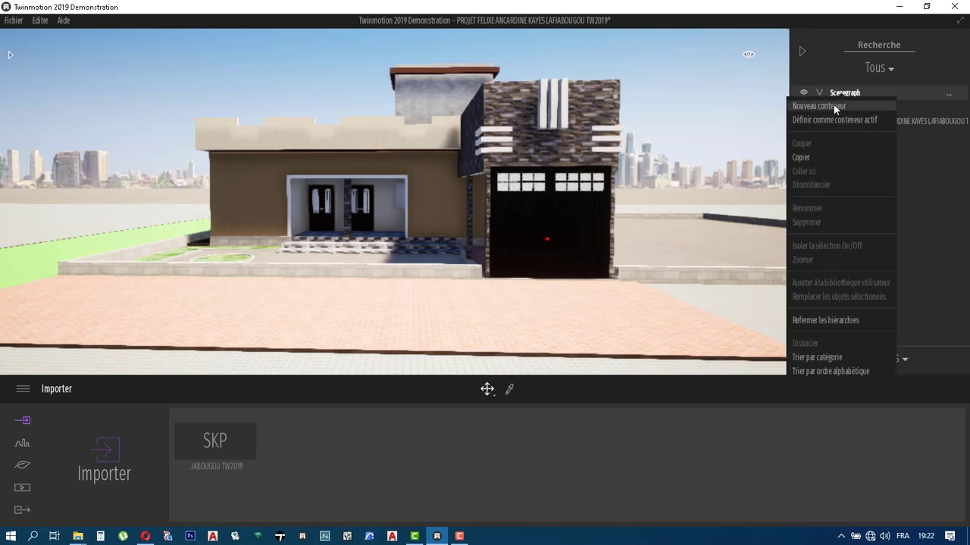
left_click(833, 106)
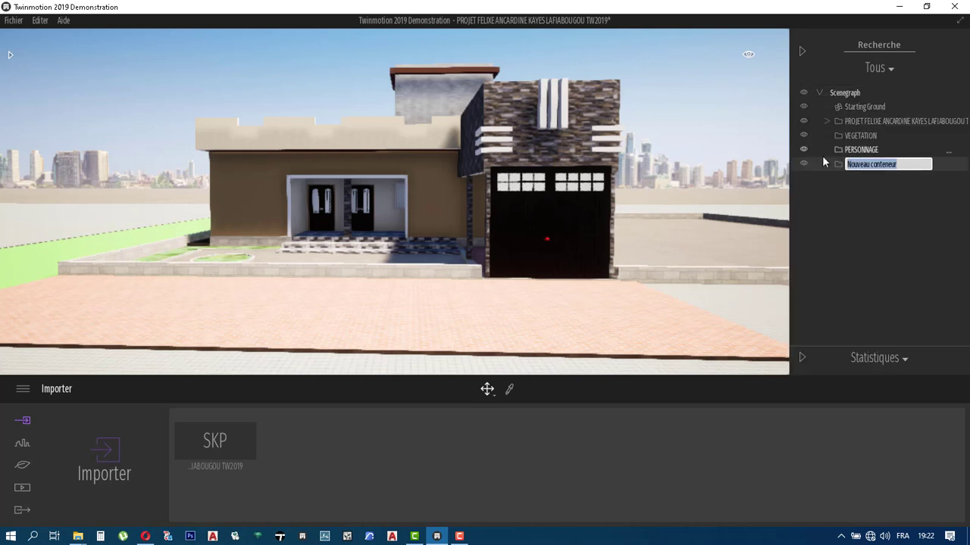
type("VOIT")
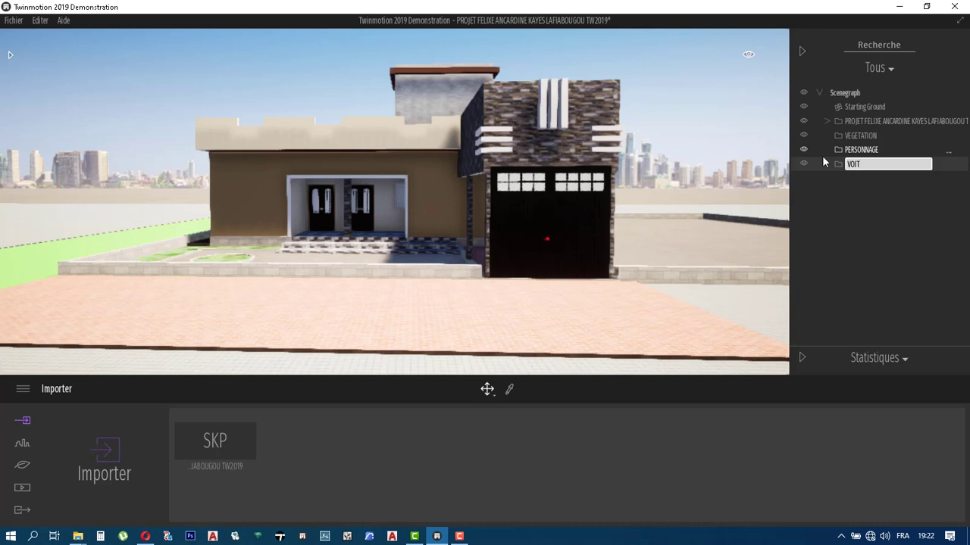
type("URE")
key("Return")
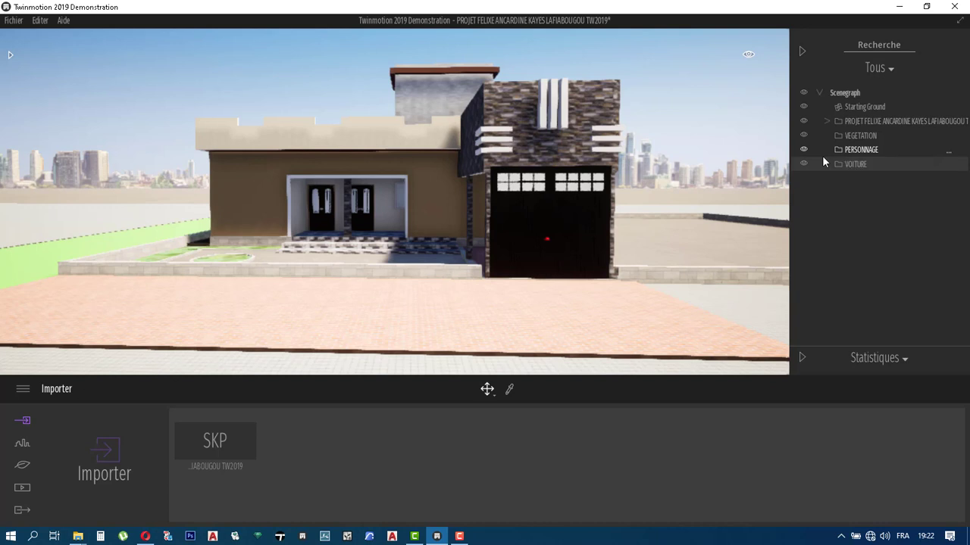
- Add a container named LUMIERES under the Scenegraph root
left_click(839, 93)
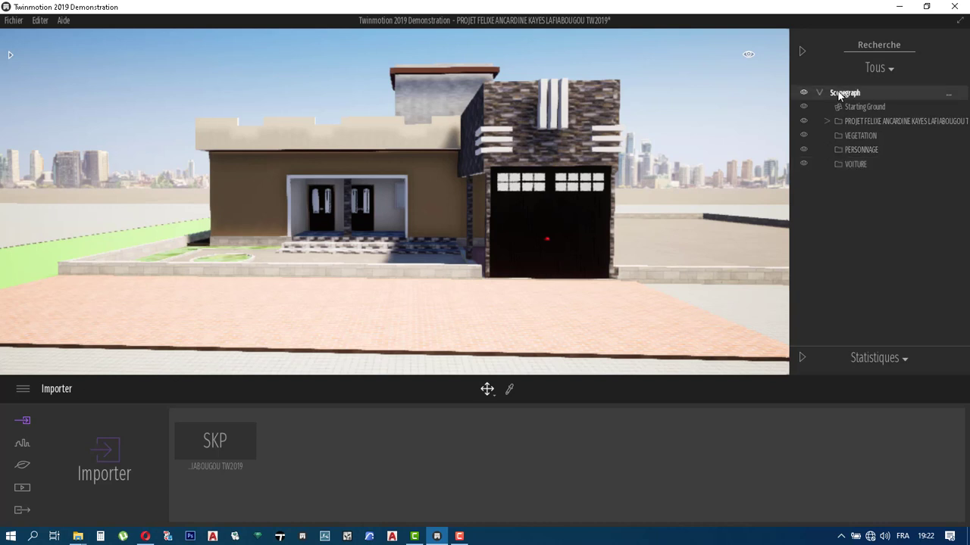
right_click(838, 94)
left_click(827, 102)
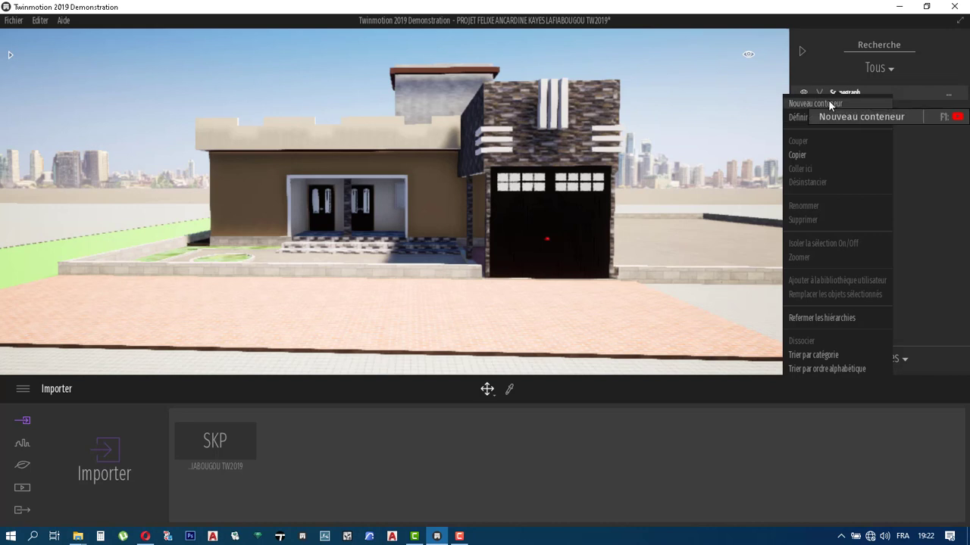
type("LU")
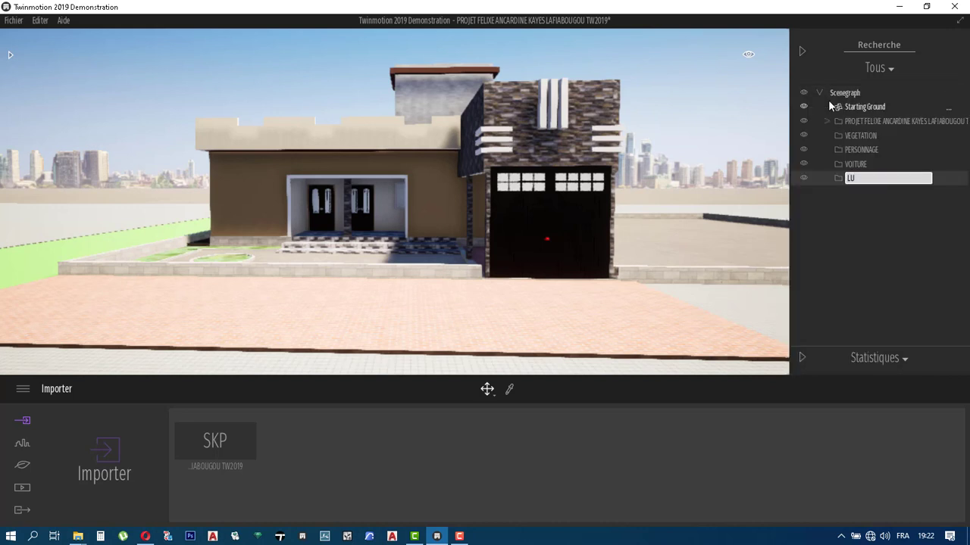
type("MIERES")
key("Return")
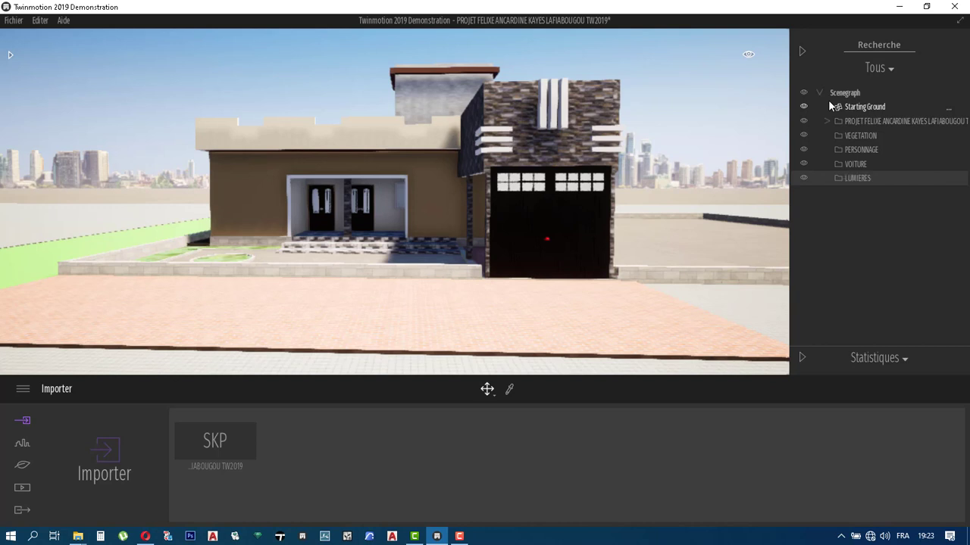
- Add a container named MOBILIERS under the Scenegraph root and clear the selection
right_click(838, 93)
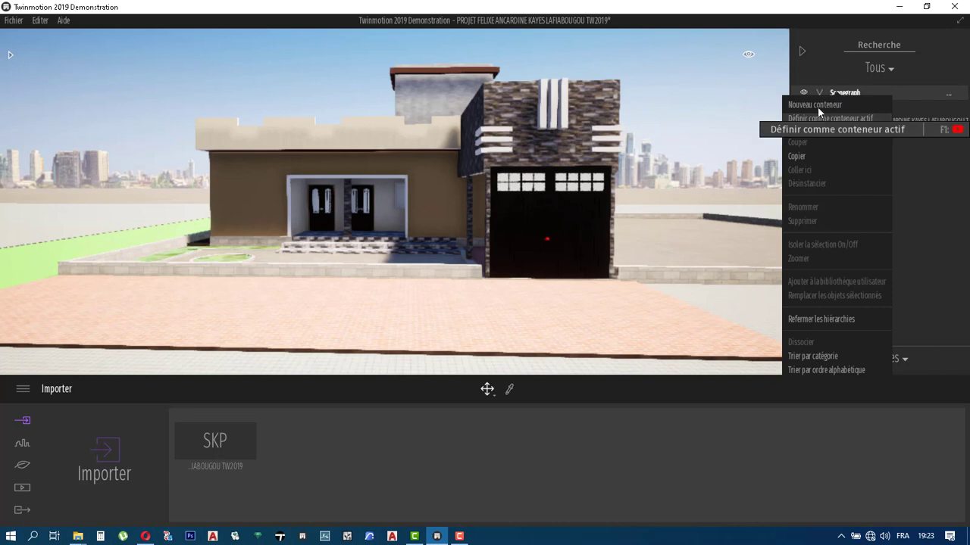
left_click(817, 103)
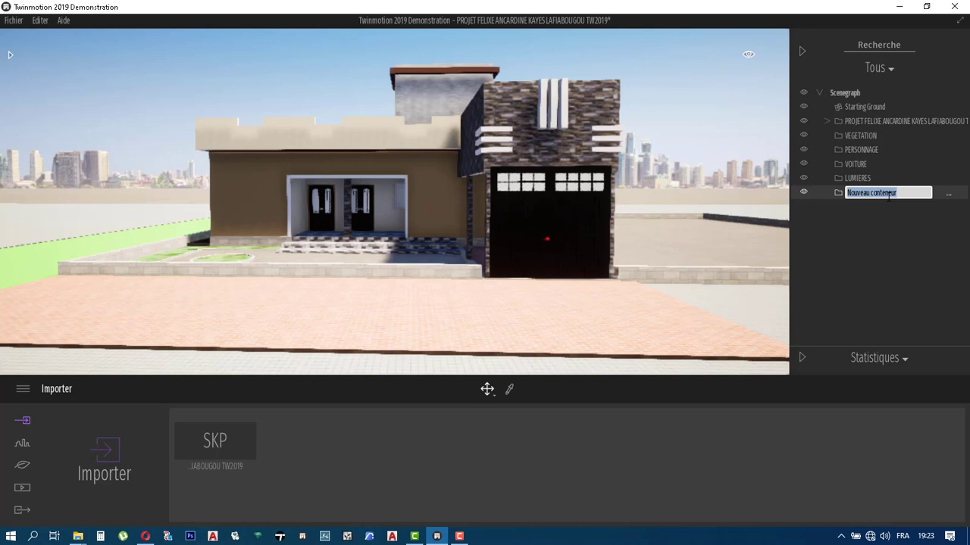
type("MOBI")
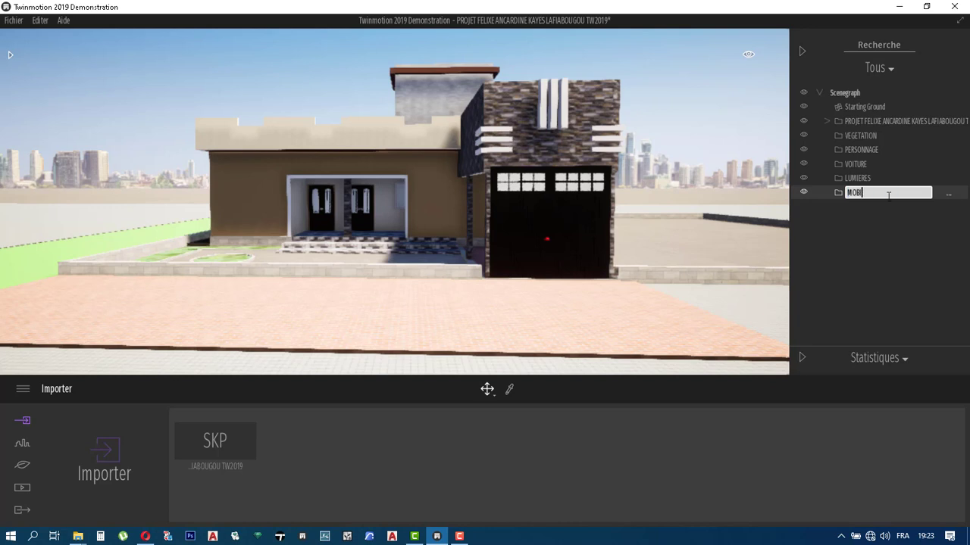
type("LIERS")
key("Return")
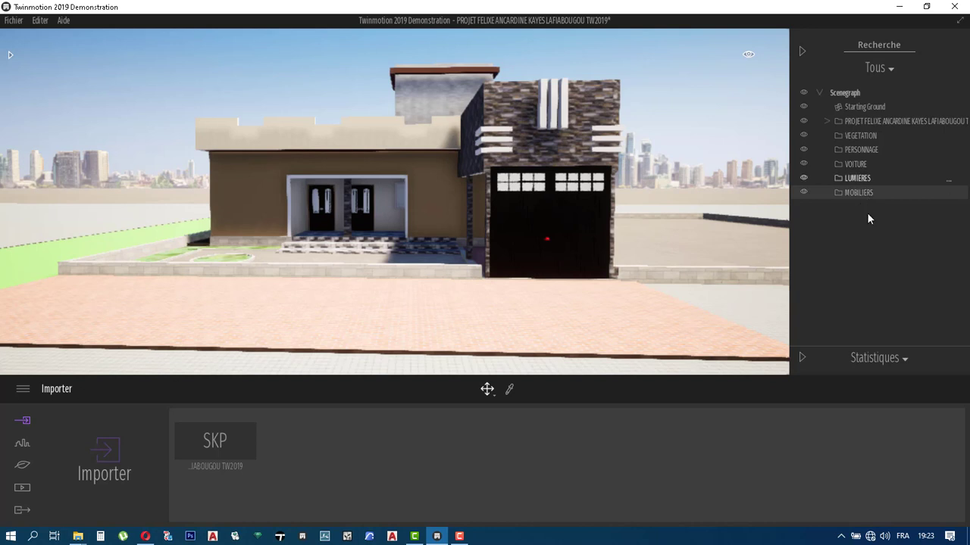
left_click(841, 210)
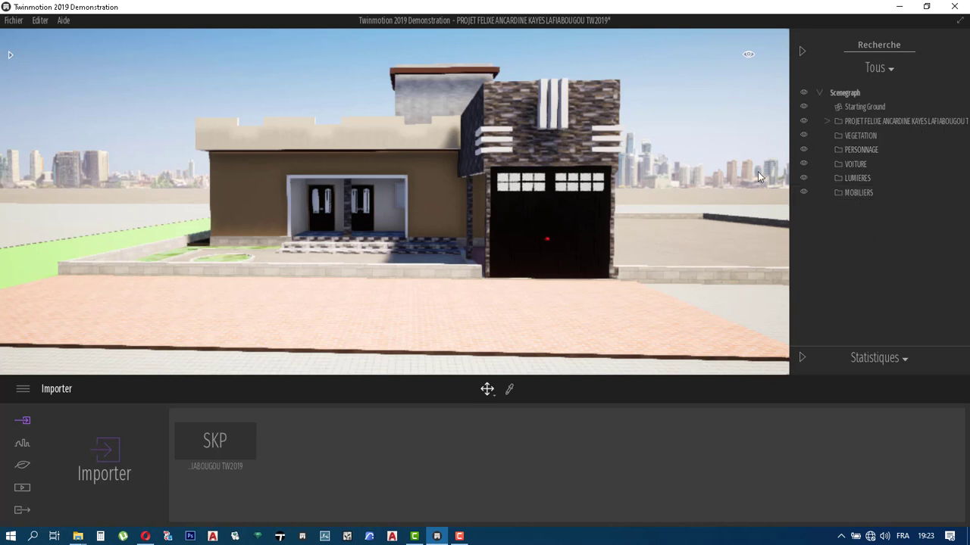
- Select the VEGETATION container and place a Crape myrtle from the Buissons library in the round planter in front of the house
left_click(857, 138)
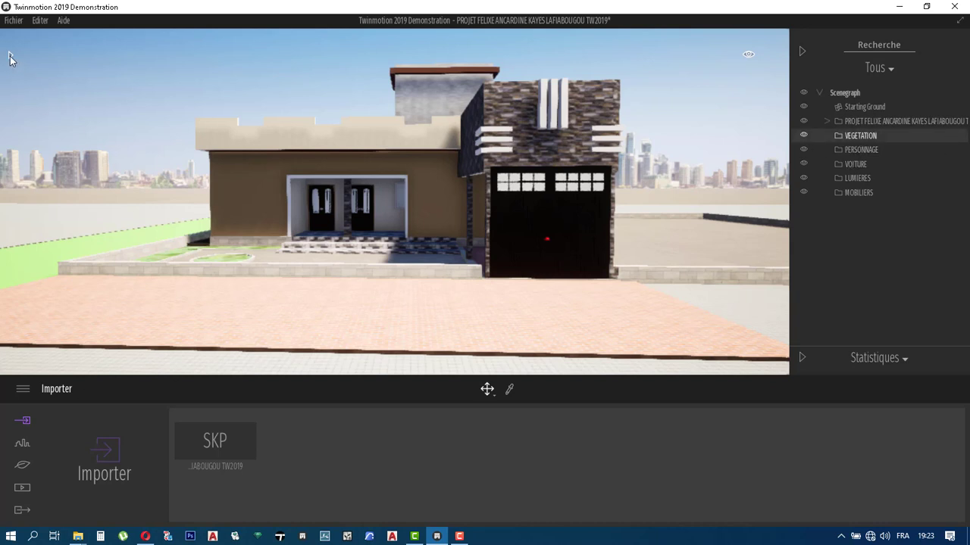
left_click(10, 57)
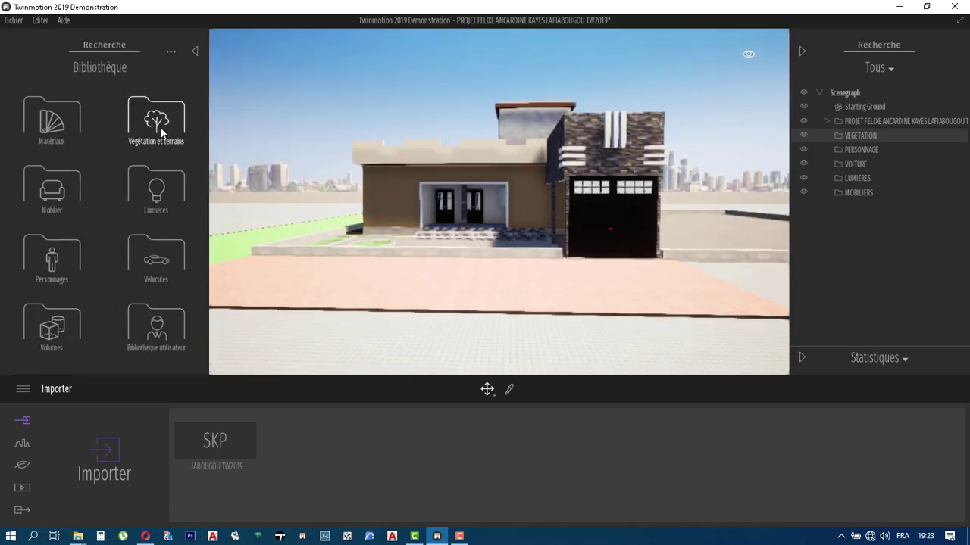
left_click(159, 125)
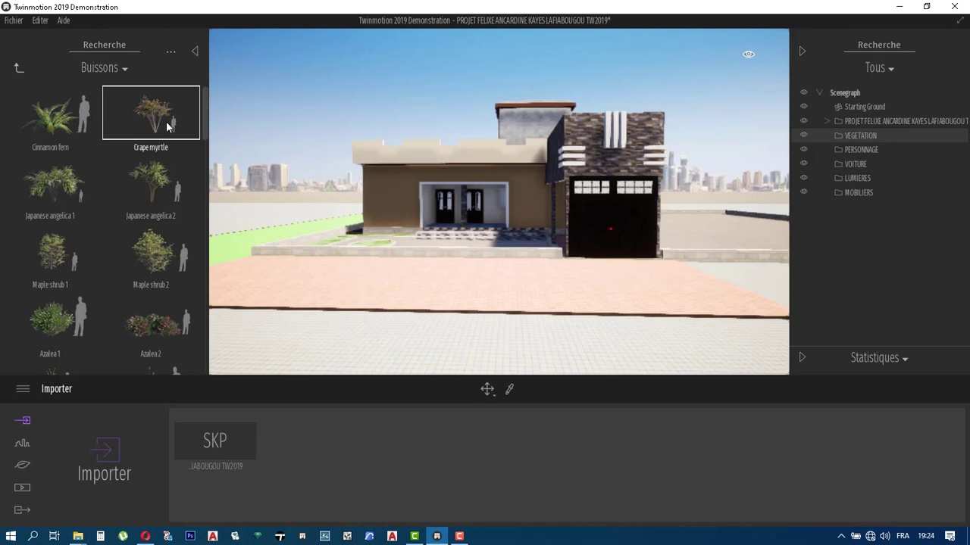
left_click_drag(384, 243, 372, 312)
key("e")
key("w")
key("s")
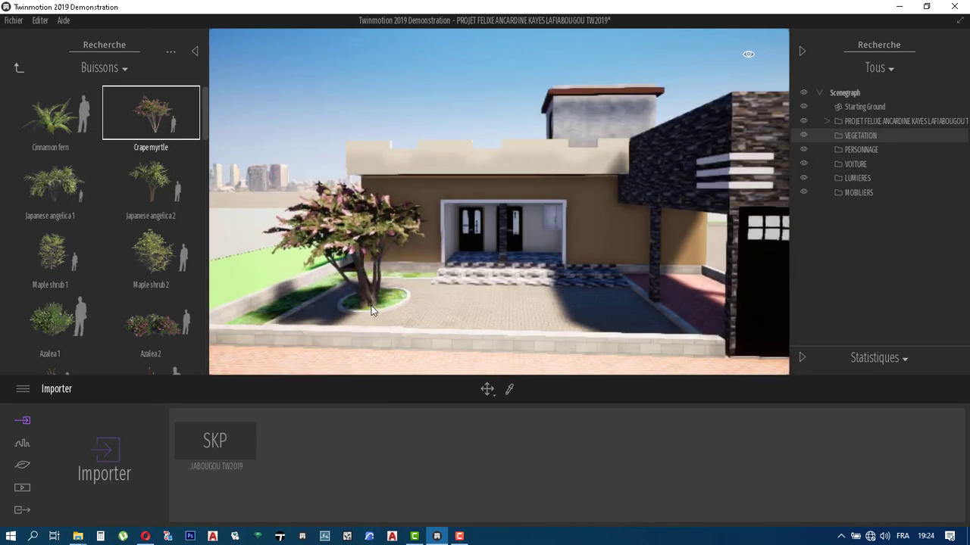
left_click_drag(371, 310, 371, 310)
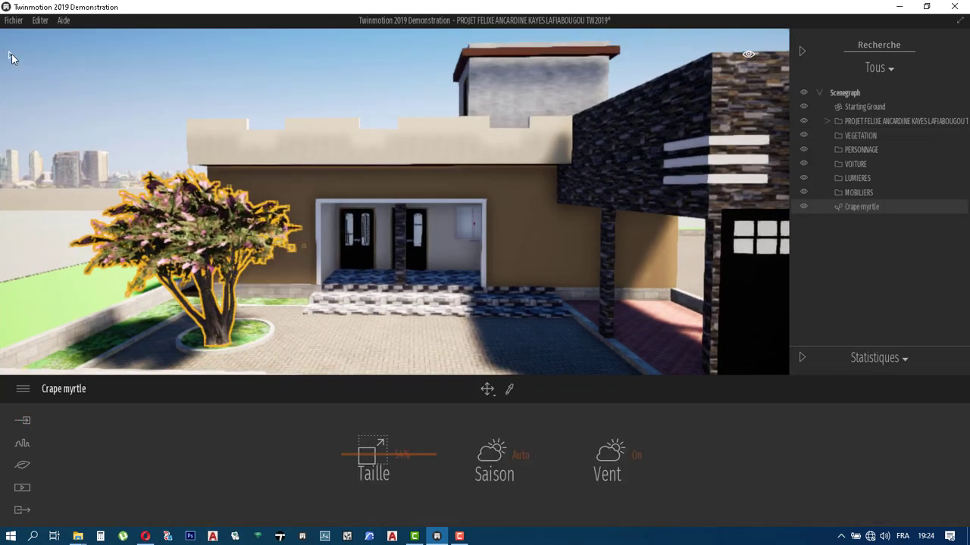
- Place a Cinnamon fern from the Buissons library on the planting strip beside the crape myrtle
left_click(11, 55)
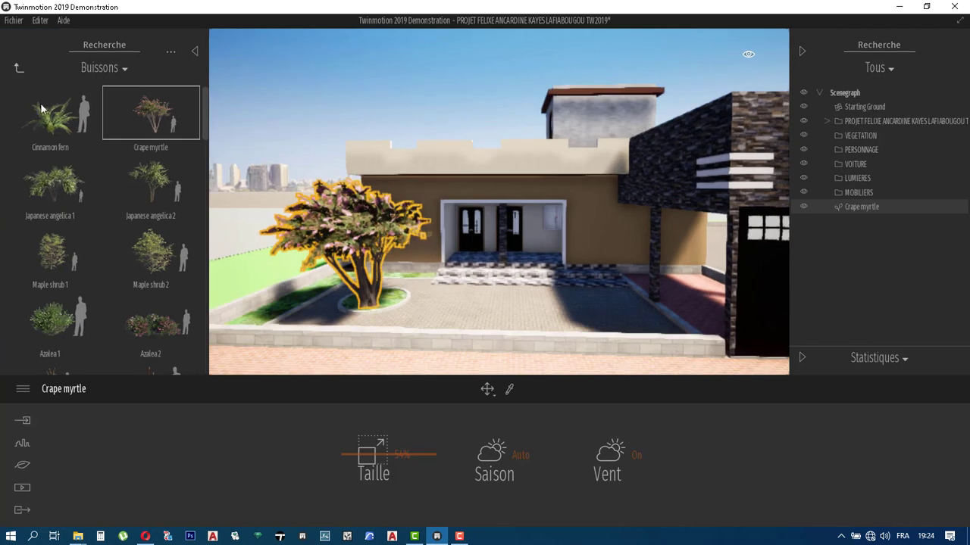
left_click(48, 122)
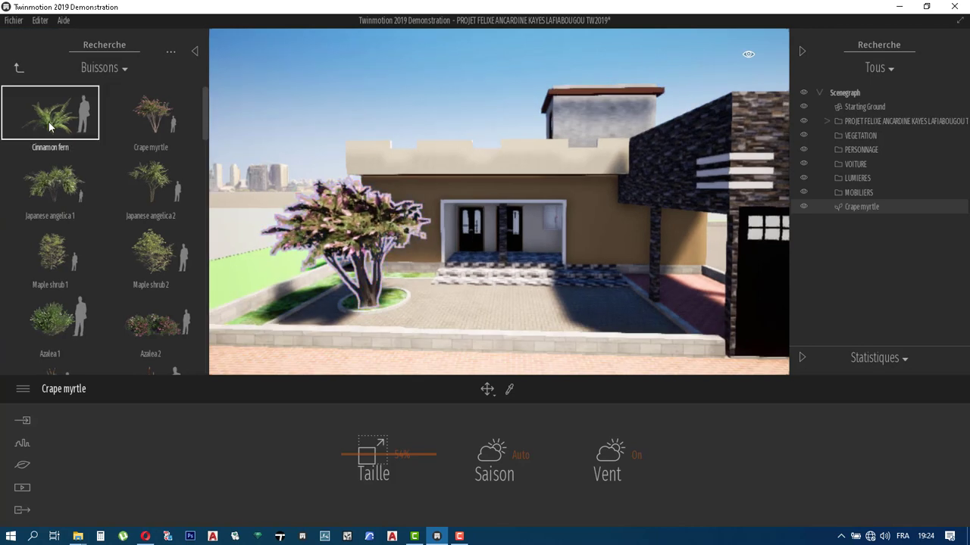
left_click(303, 297)
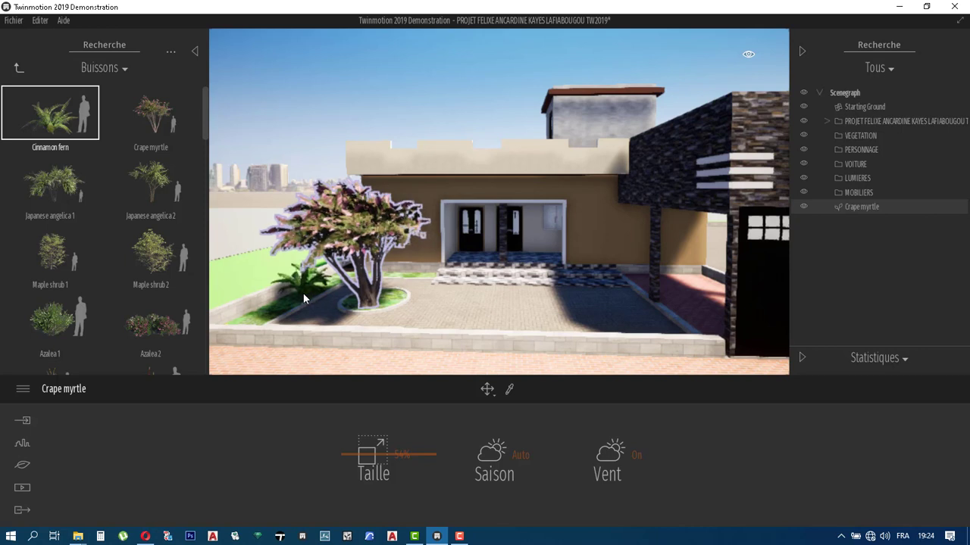
left_click(16, 67)
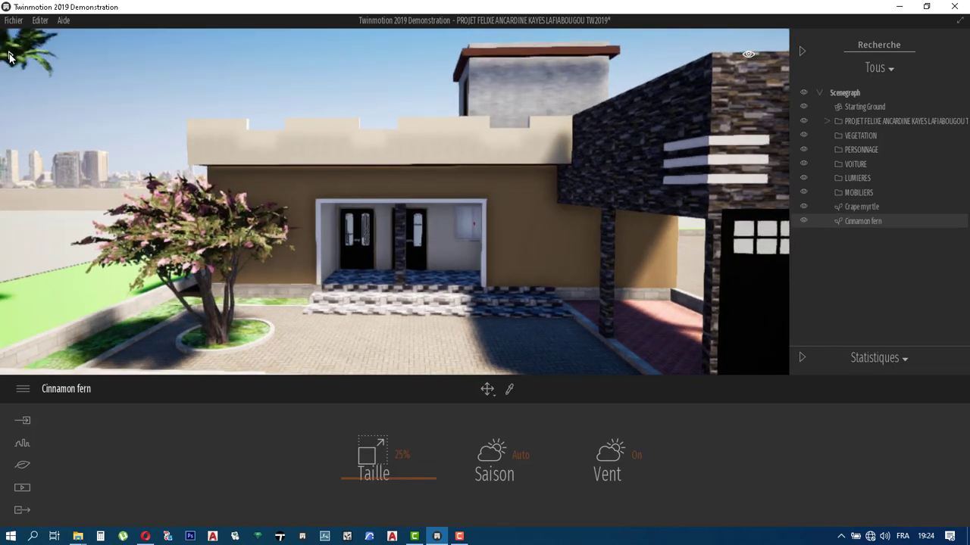
- Place an Azalea 2 from the Buissons library on the planting strip beside the crape myrtle
left_click(9, 55)
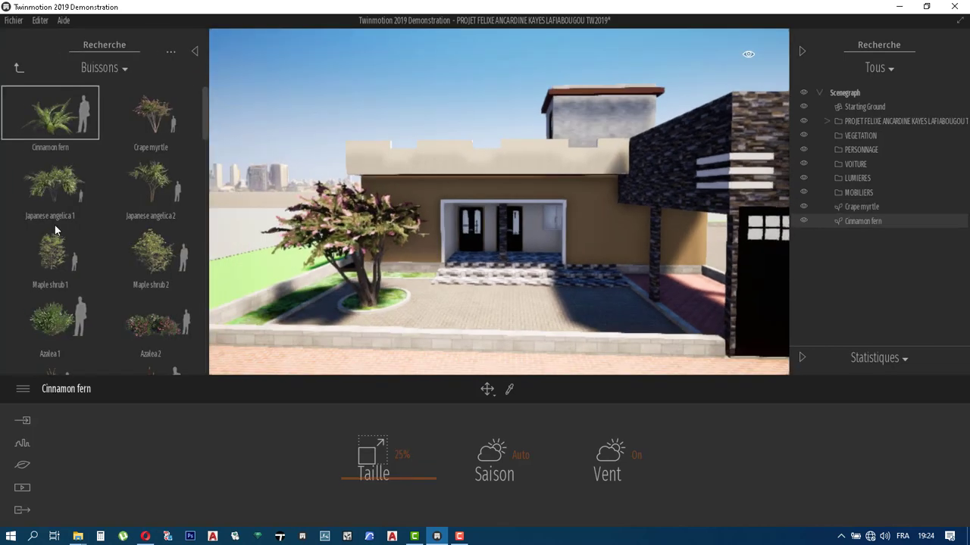
left_click(155, 326)
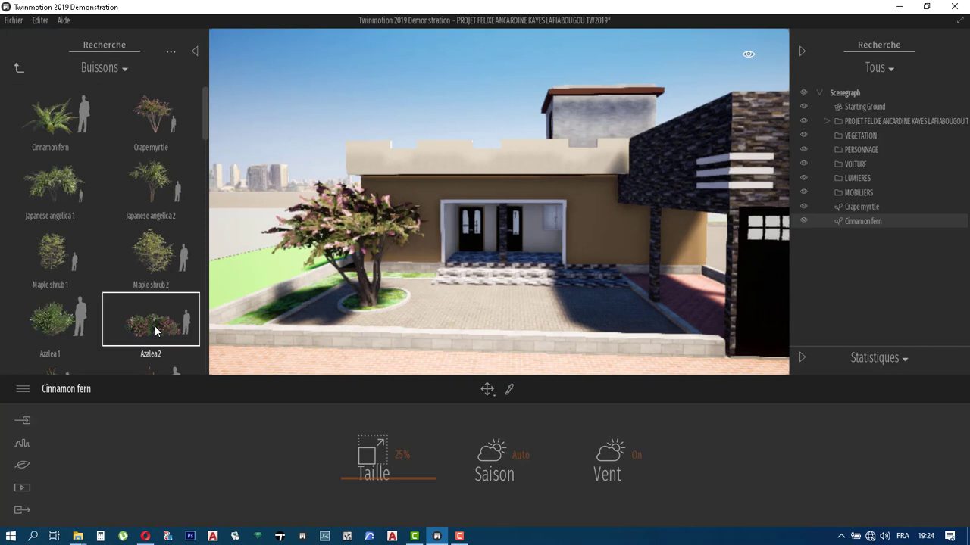
left_click(275, 318)
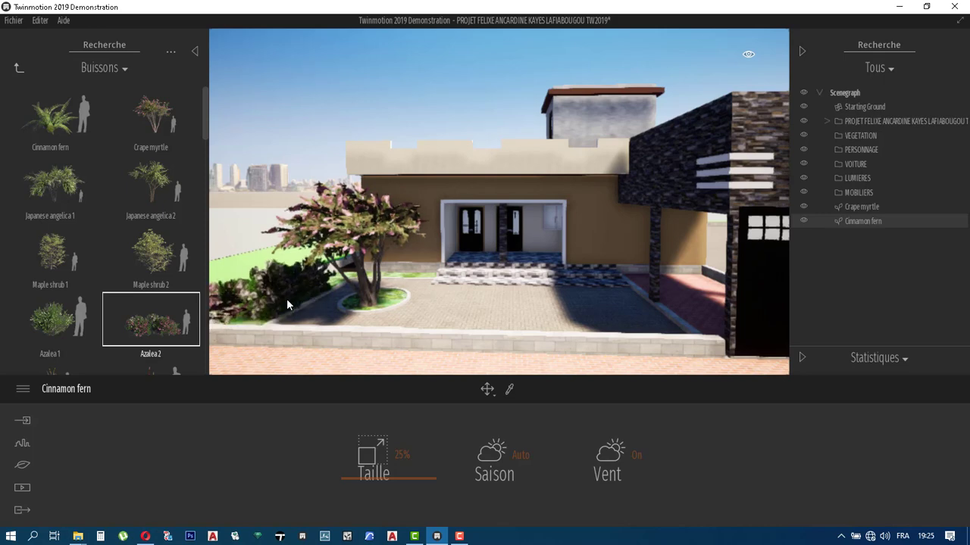
left_click(287, 299)
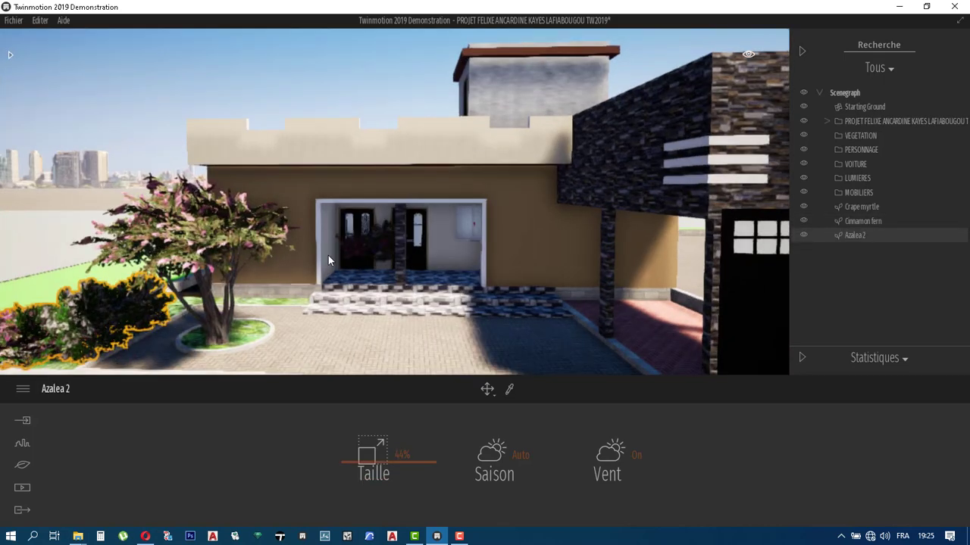
- Place a Blackgum 2 from the Arbres library on the lawn just outside the front yard wall, near the azalea
scroll(320, 240, "down", 5)
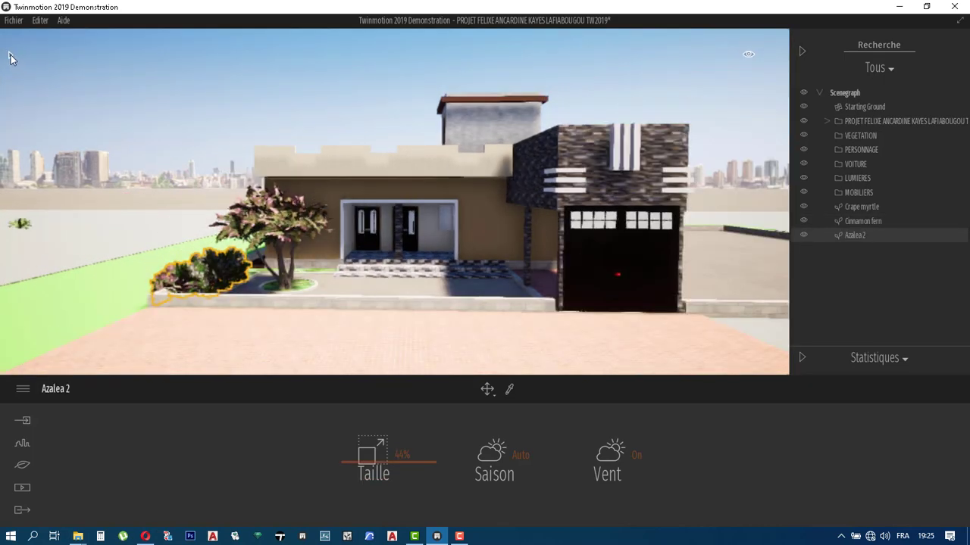
left_click(11, 56)
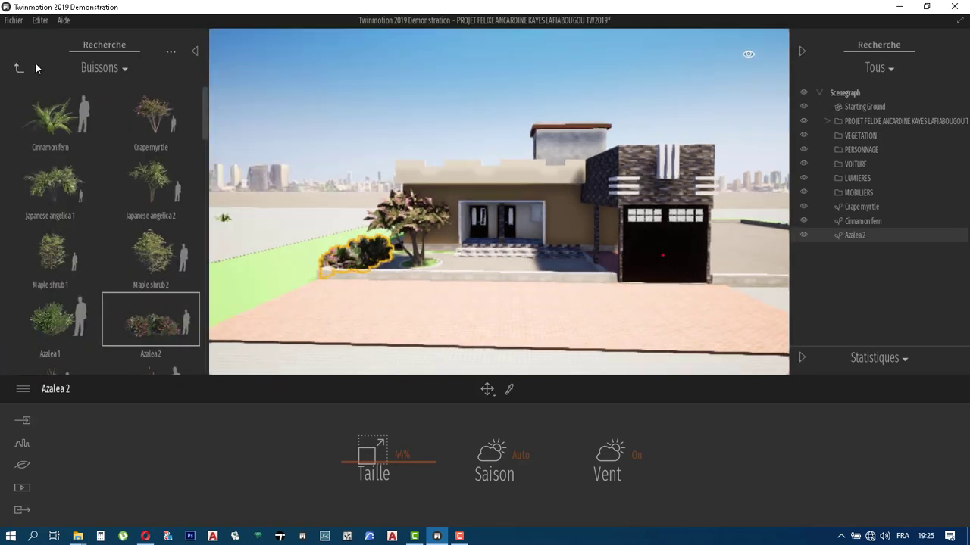
left_click(18, 67)
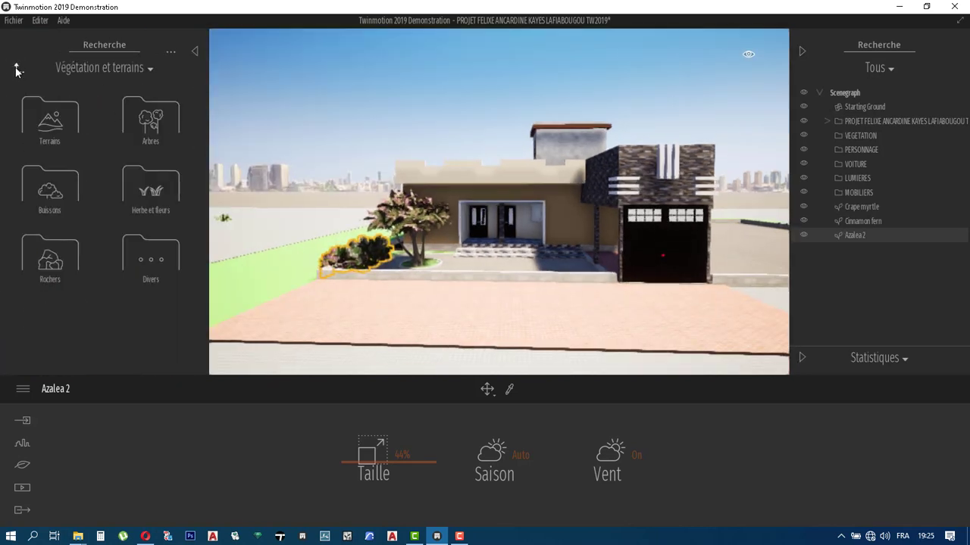
left_click(160, 120)
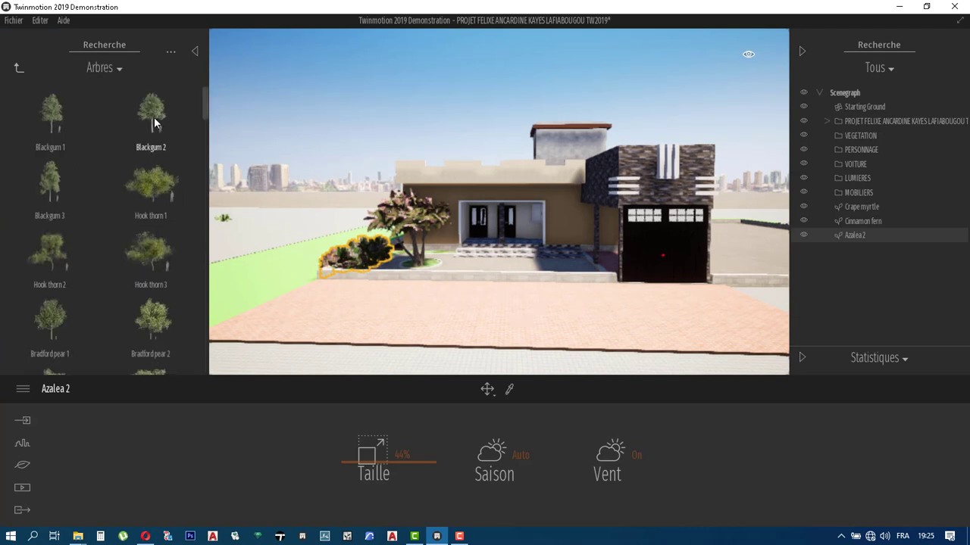
left_click(154, 117)
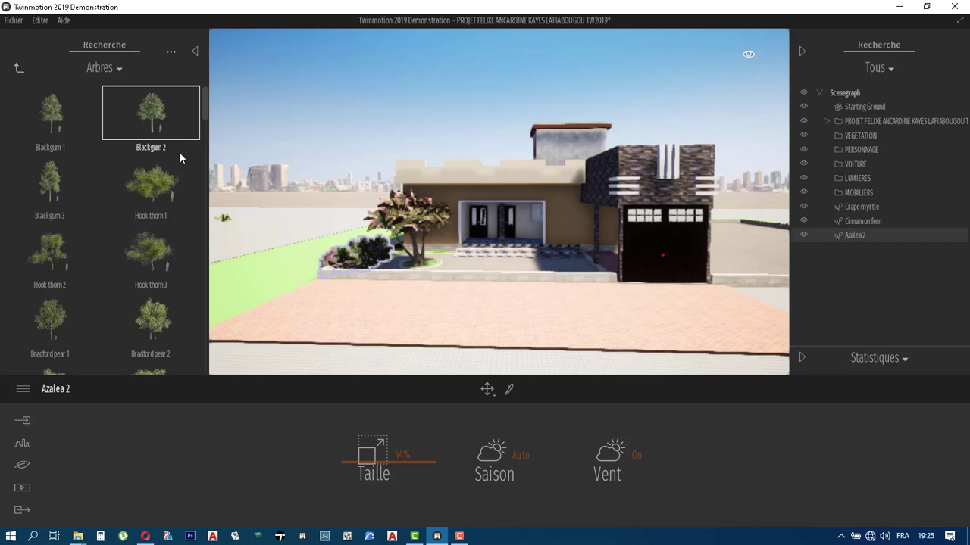
left_click(301, 262)
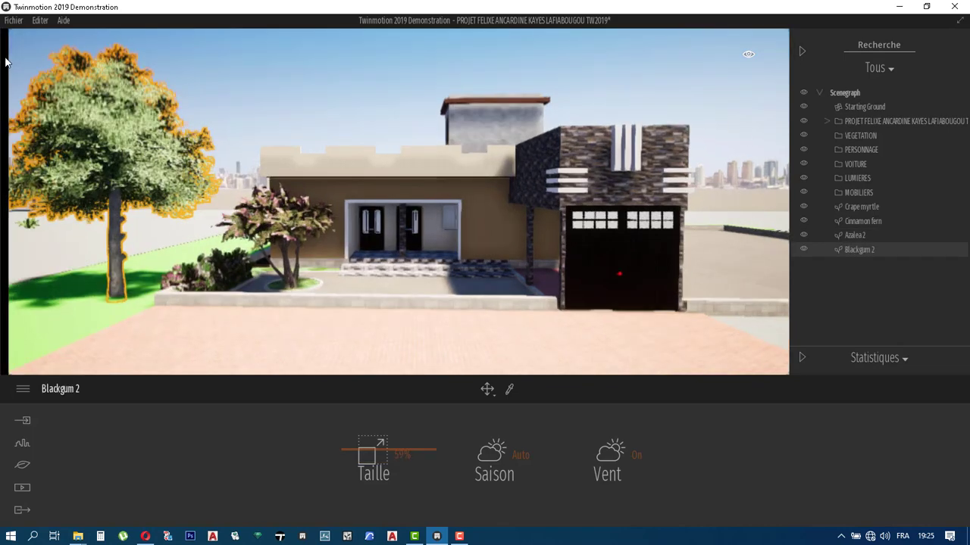
- Browse further tree species in the Arbres library and reduce the Blackgum 2's Taille to 35%
left_click(9, 54)
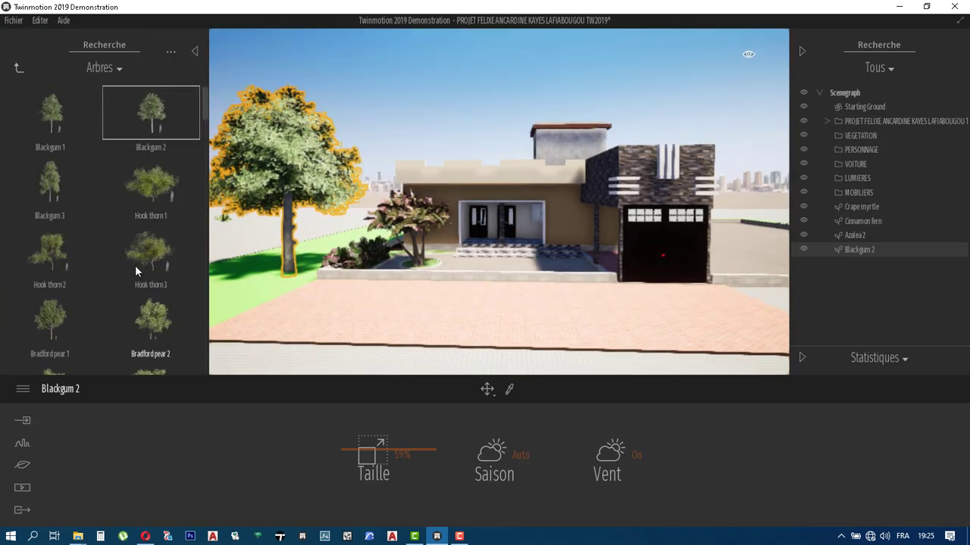
scroll(135, 265, "down", 2)
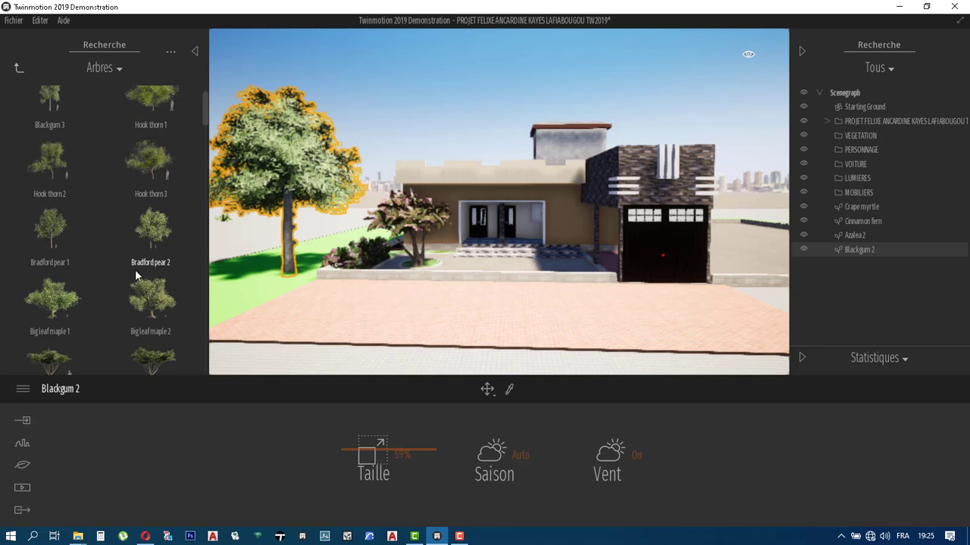
scroll(148, 303, "down", 5)
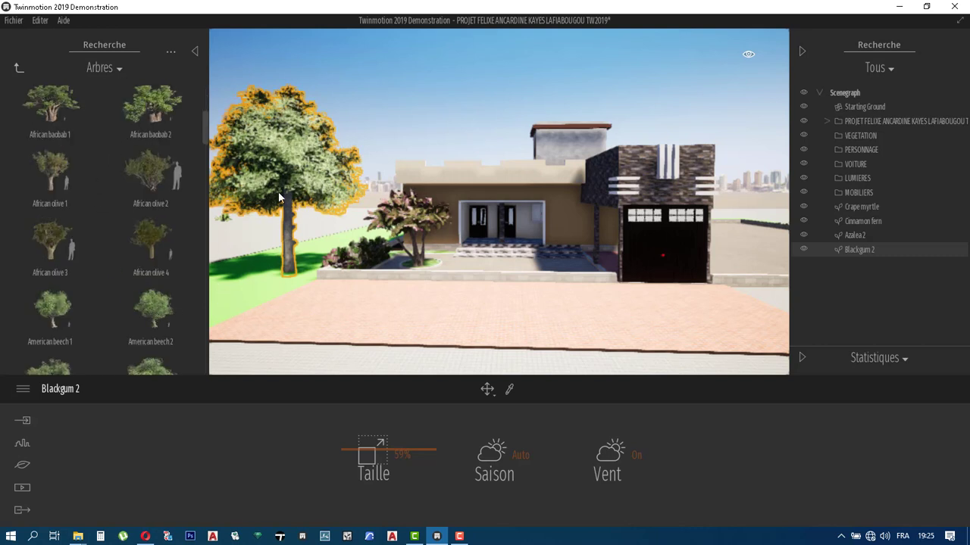
scroll(107, 227, "down", 3)
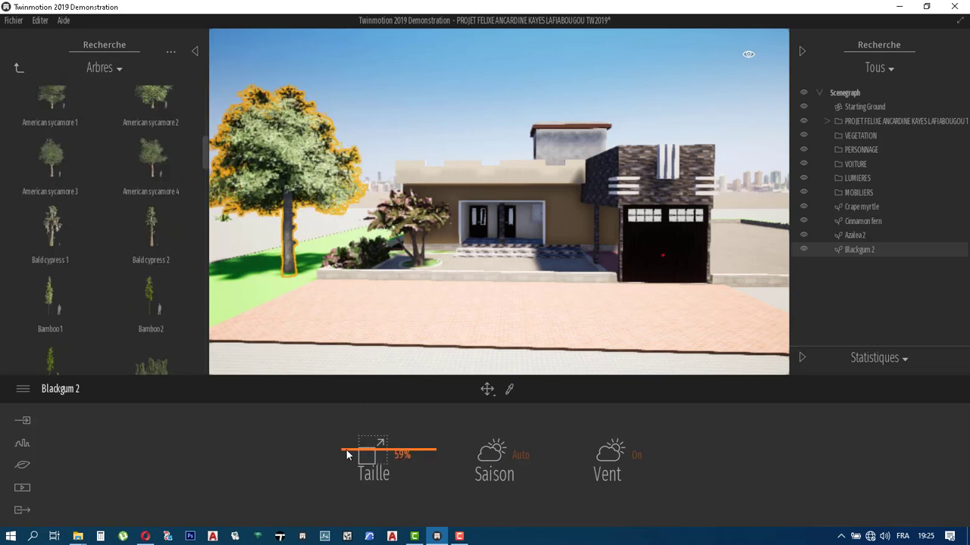
left_click_drag(350, 455, 352, 504)
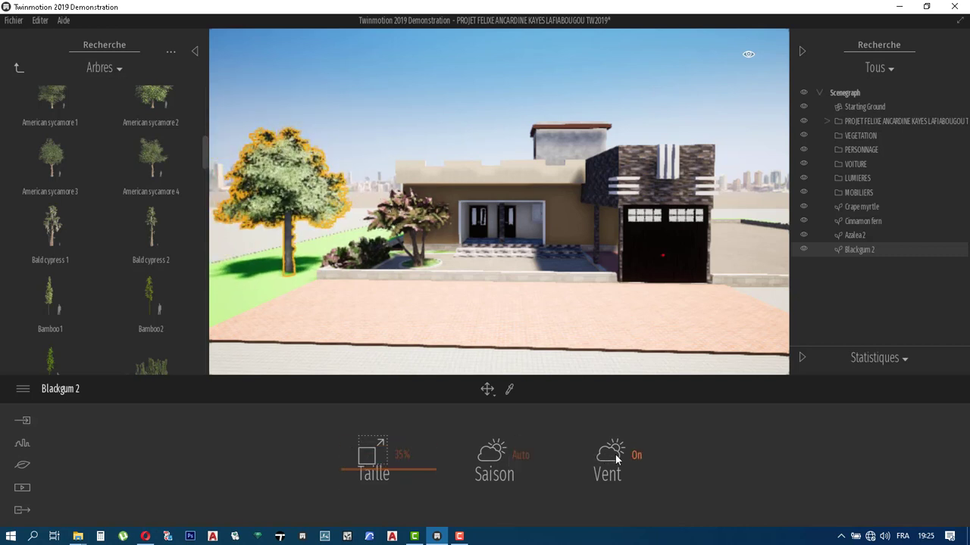
- Place a Bamboo 2 from the Arbres library on the lawn in front of the blackgum and clear the selection
left_click(144, 288)
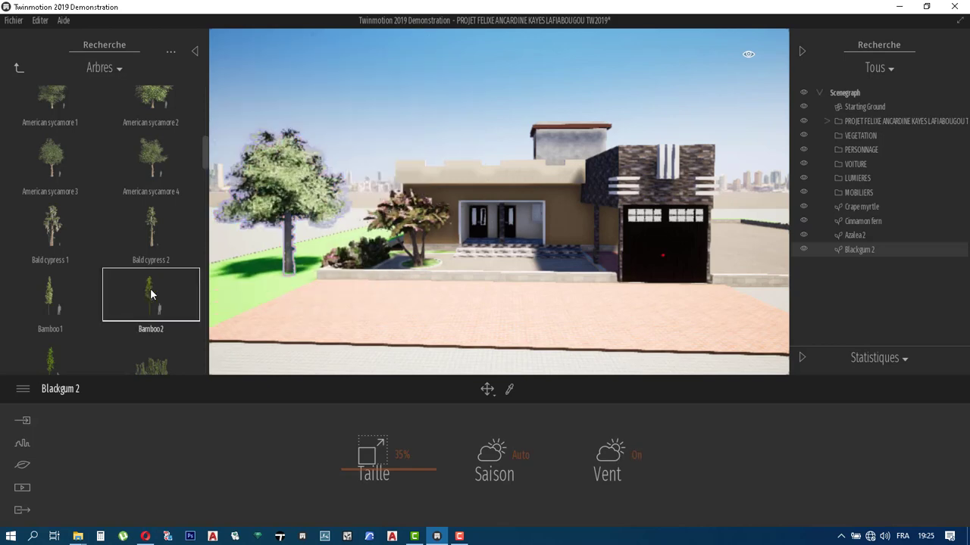
left_click(229, 306)
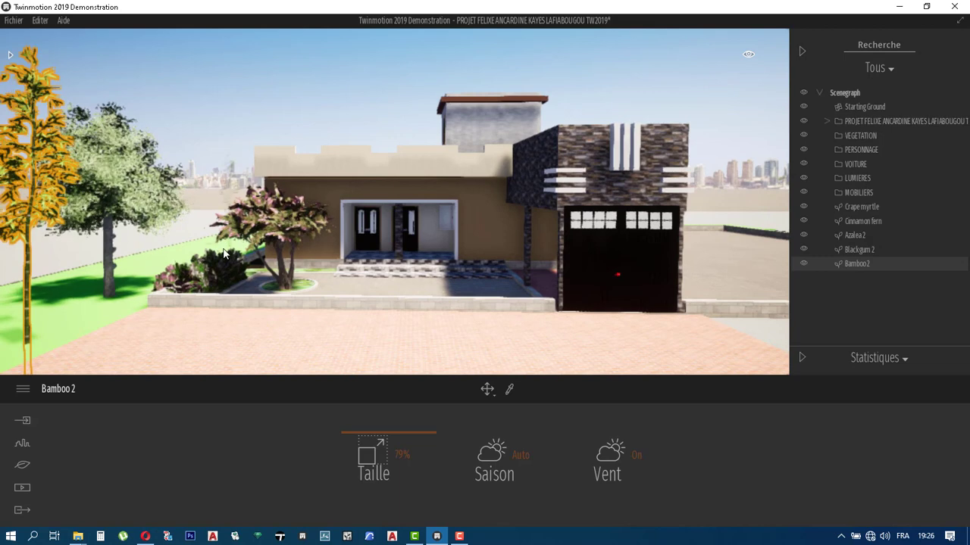
middle_click_drag(212, 251, 261, 222)
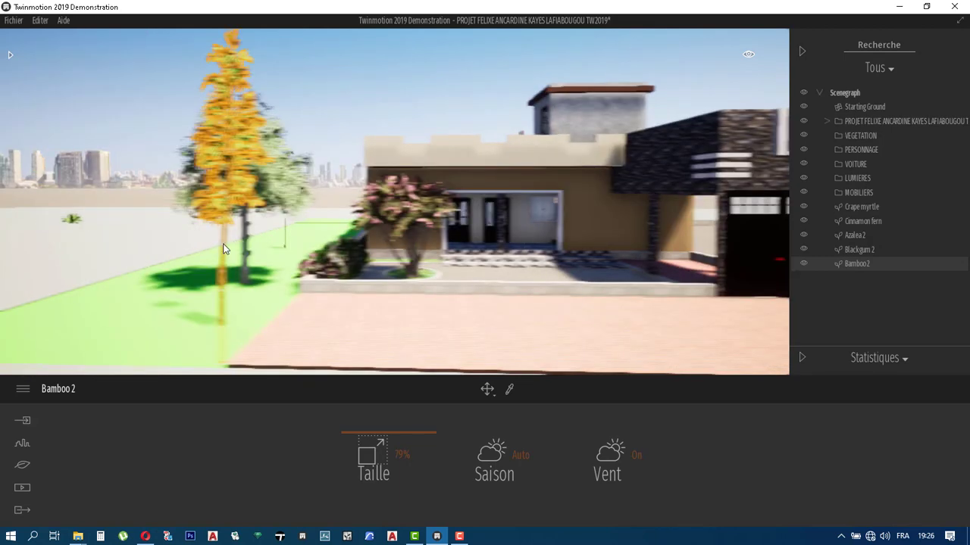
left_click(260, 226)
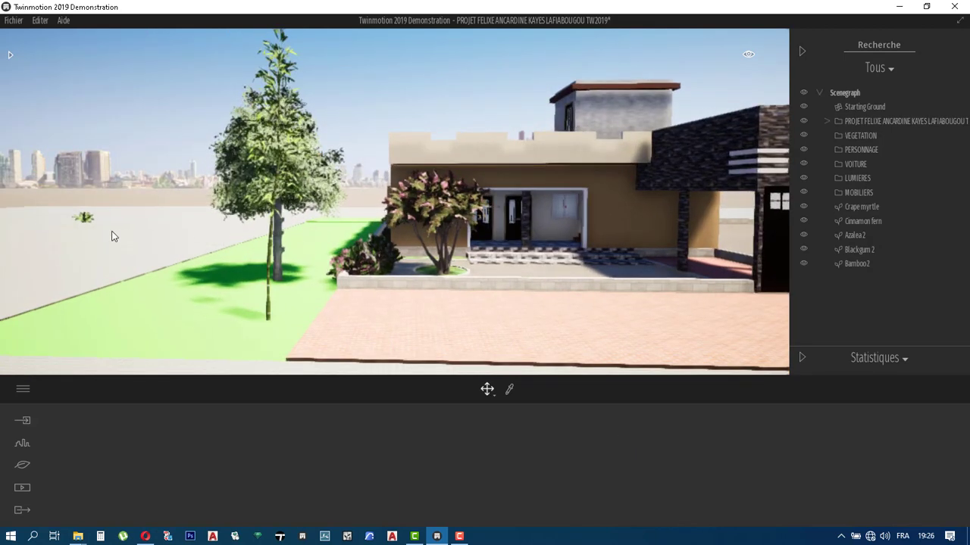
- Move the stray Cinnamon fern from the bare ground onto the grass strip beside the house and deselect it
left_click(85, 221)
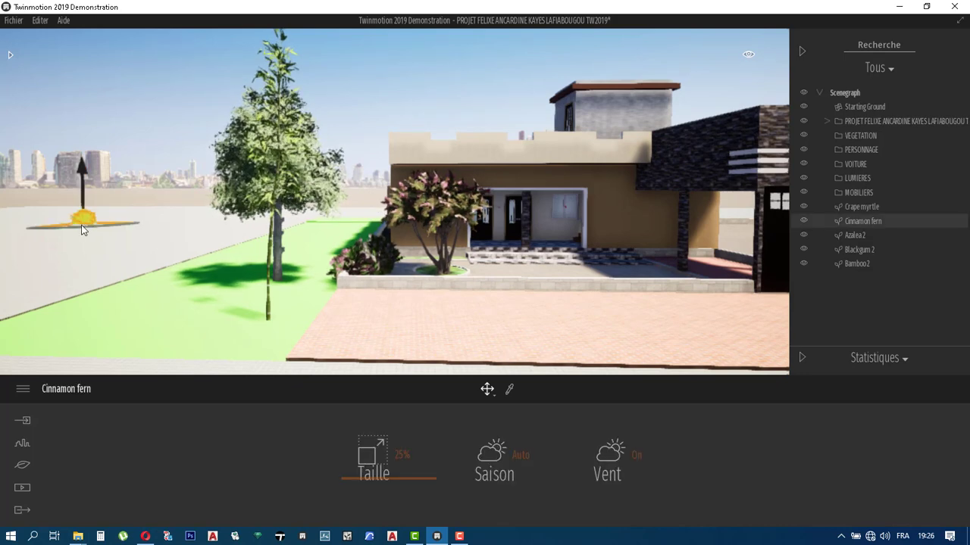
middle_click_drag(98, 241, 102, 328)
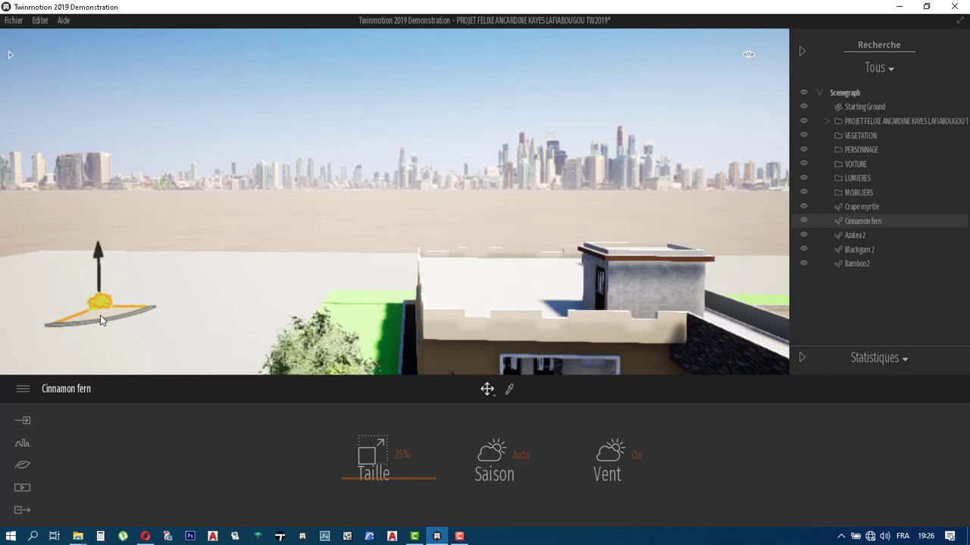
left_click_drag(100, 315, 383, 328)
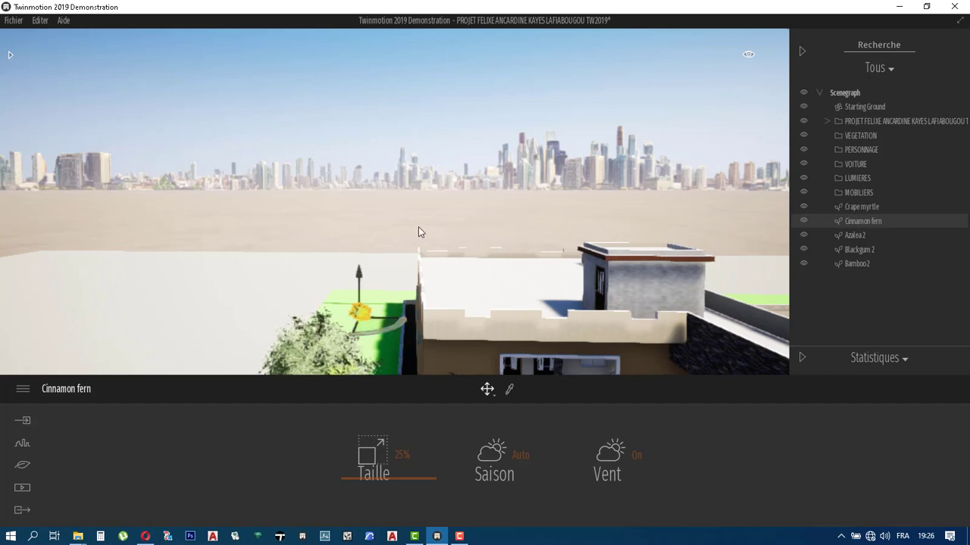
scroll(419, 227, "down", 4)
scroll(422, 227, "down", 5)
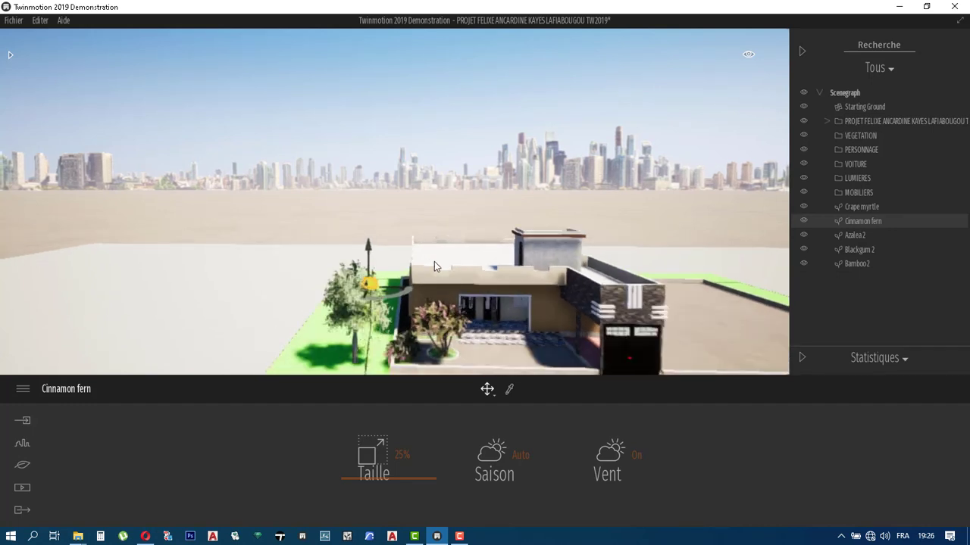
scroll(415, 264, "up", 1)
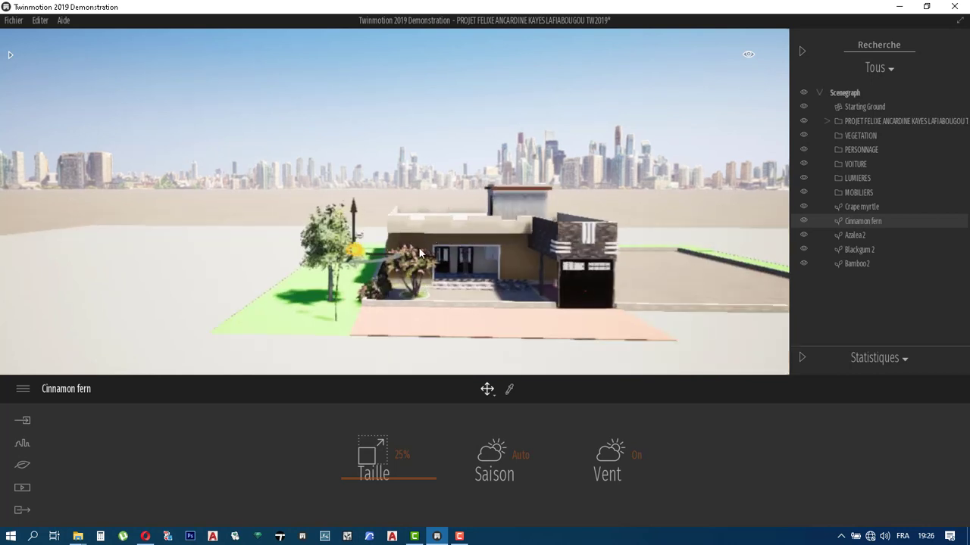
left_click(262, 243)
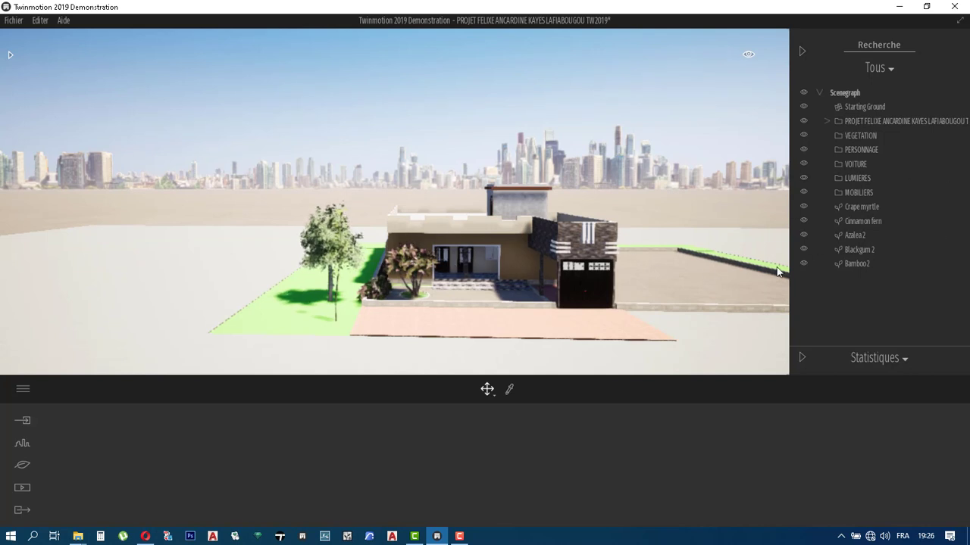
- Move the Crape myrtle, Cinnamon fern, Azalea 2, Blackgum 2 and Bamboo 2 into the VEGETATION container and collapse it
left_click(867, 208)
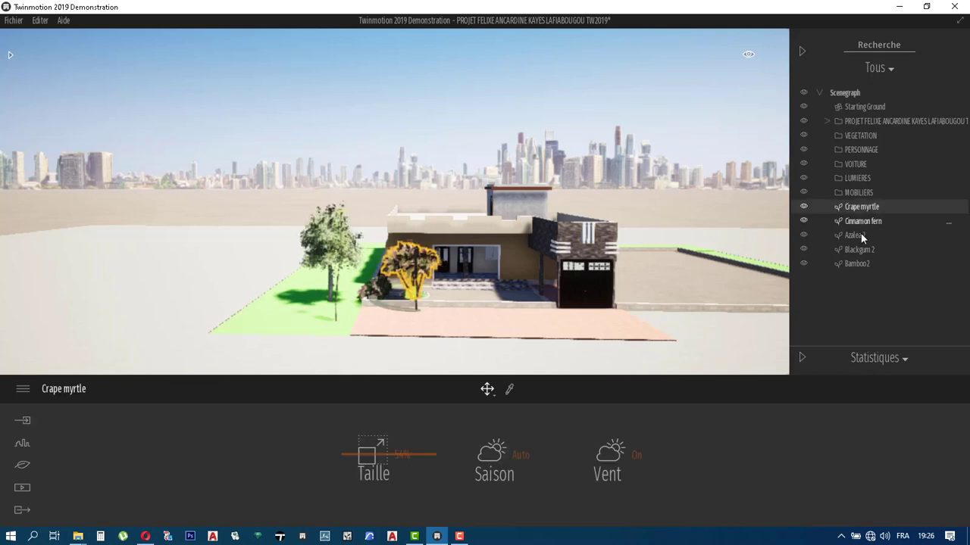
left_click(860, 233, "shift")
left_click(858, 253, "shift")
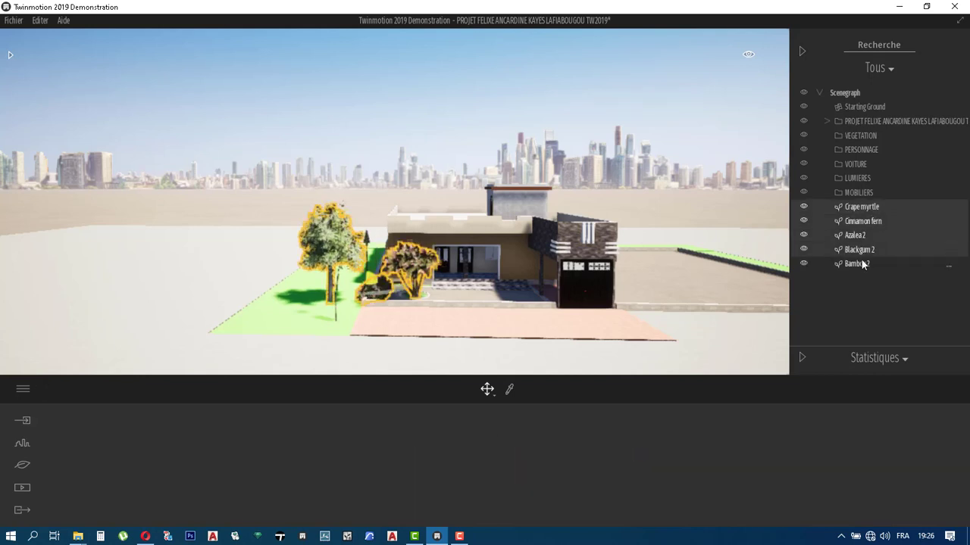
left_click(861, 260, "shift")
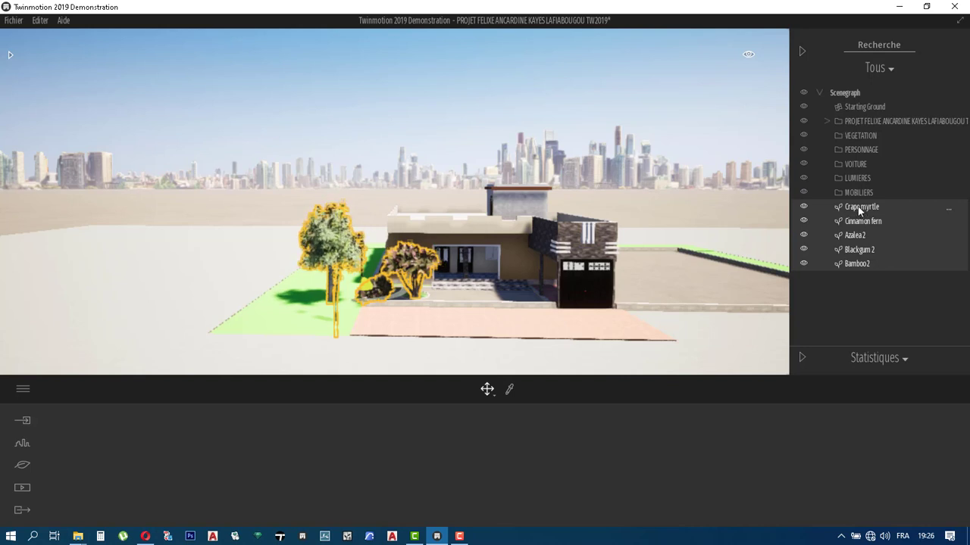
left_click_drag(858, 206, 839, 137)
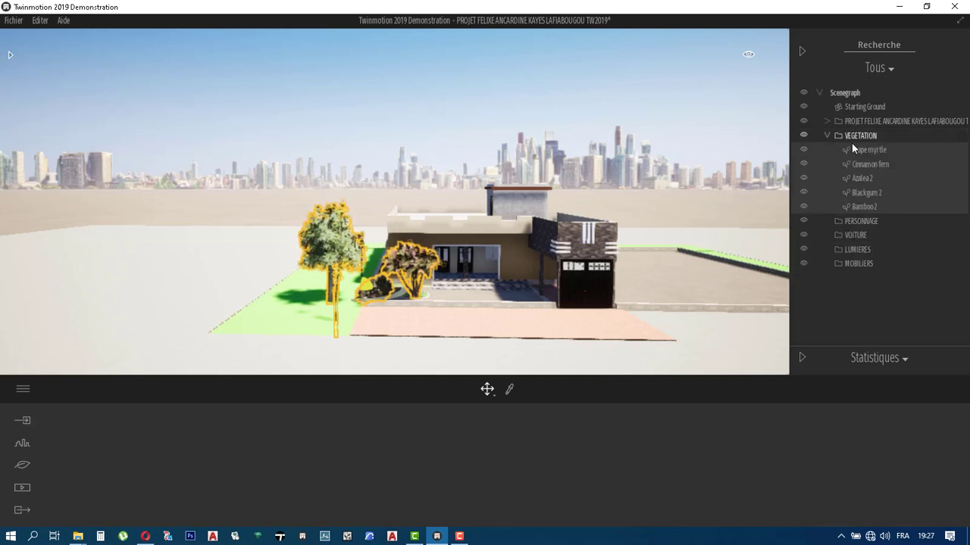
left_click(826, 134)
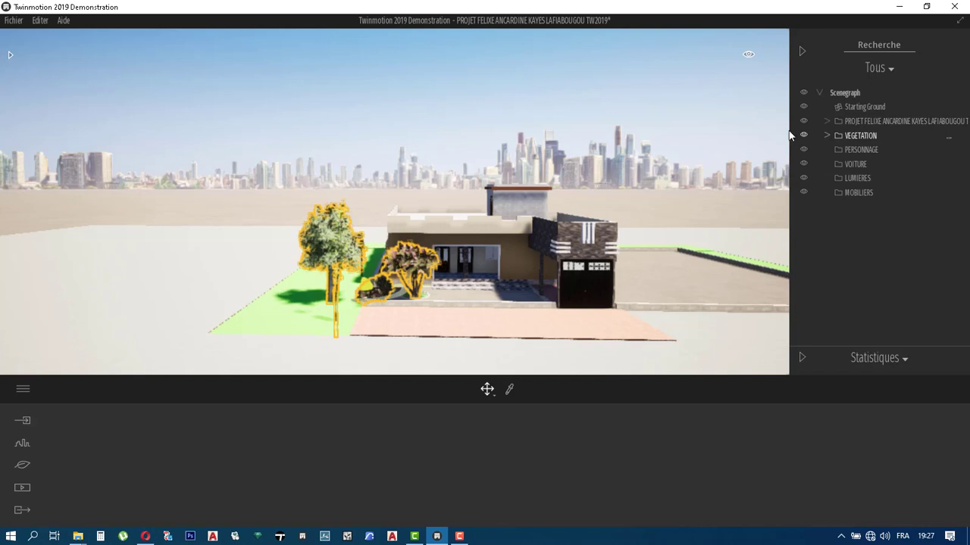
- Toggle the visibility of the VEGETATION container off and on repeatedly, leaving it hidden
left_click(804, 134)
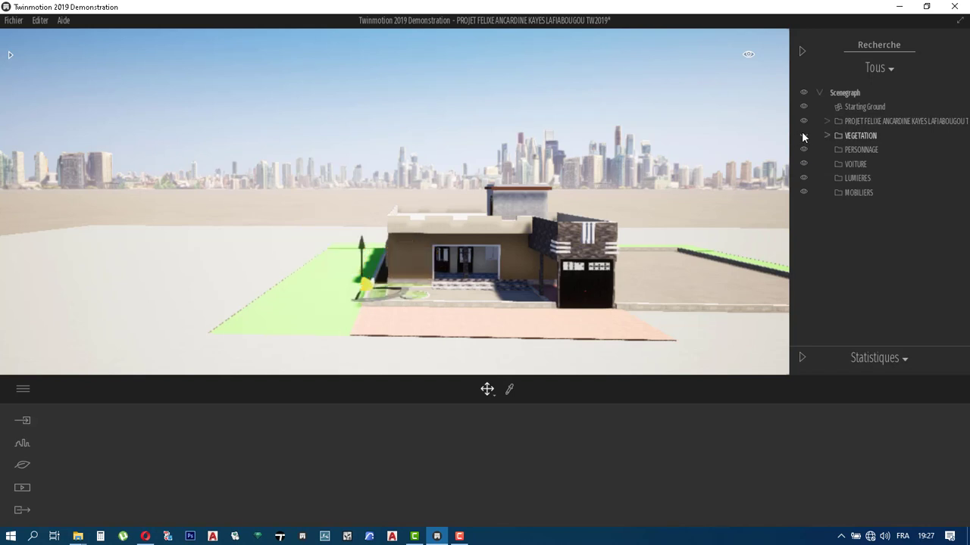
left_click(804, 133)
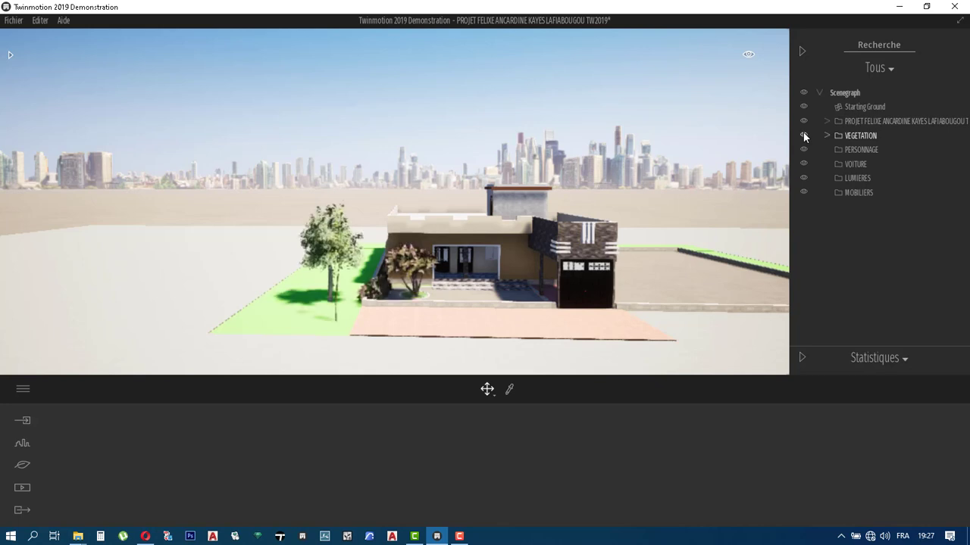
left_click(804, 133)
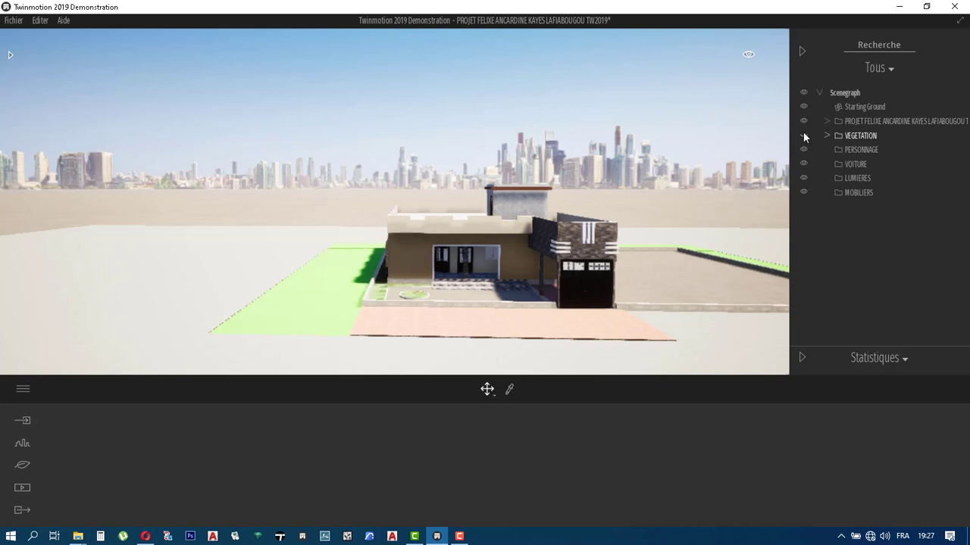
left_click(804, 135)
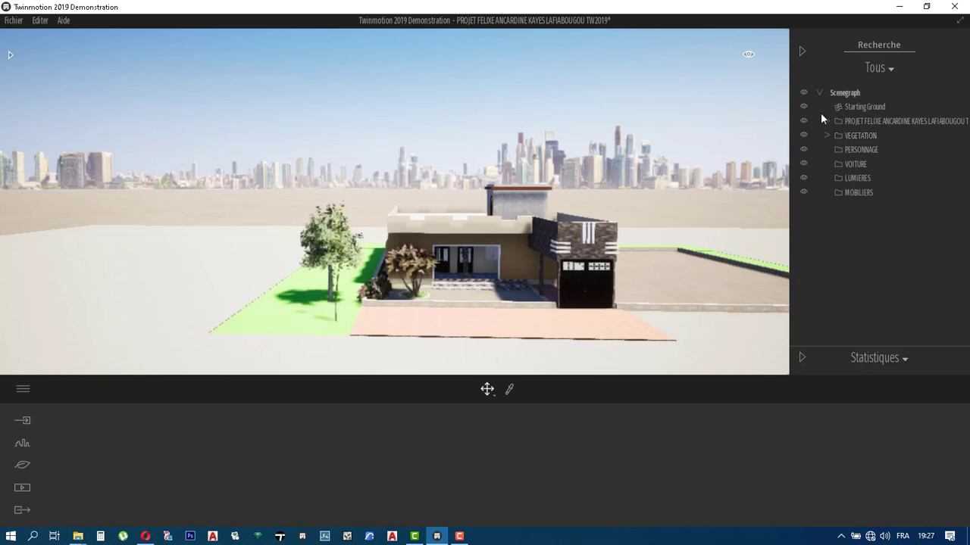
left_click(804, 134)
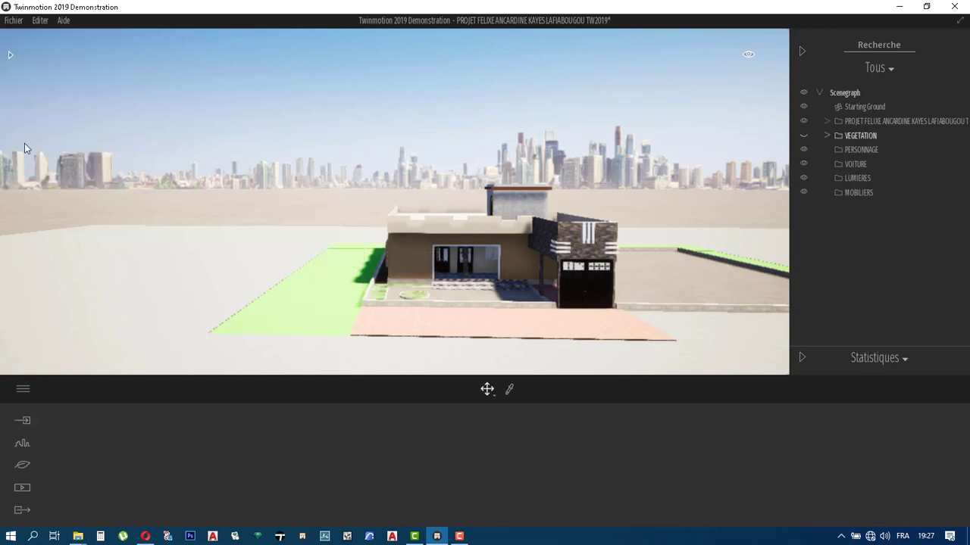
- Place an Agnes figure from the Humains category of the Personnages library in the paved front yard near the entrance steps
left_click(10, 58)
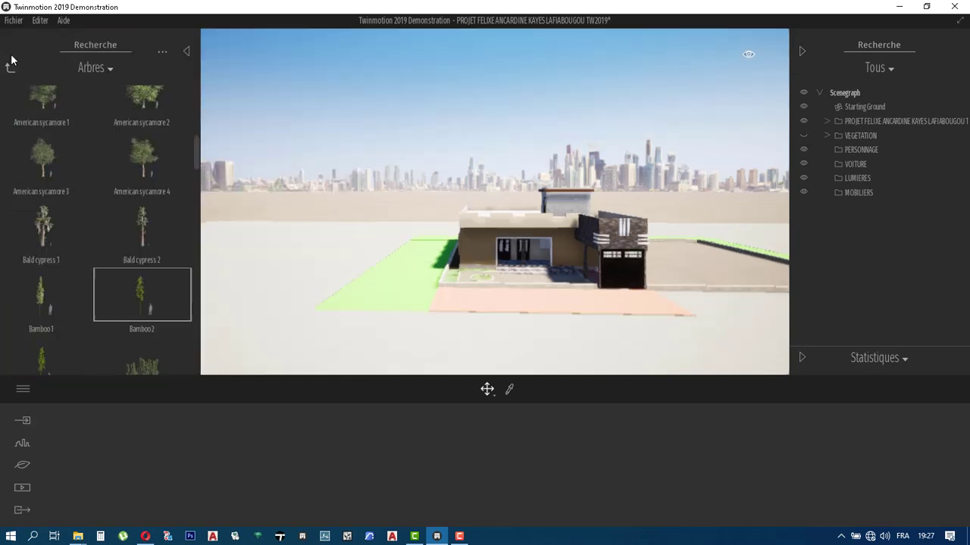
left_click(19, 67)
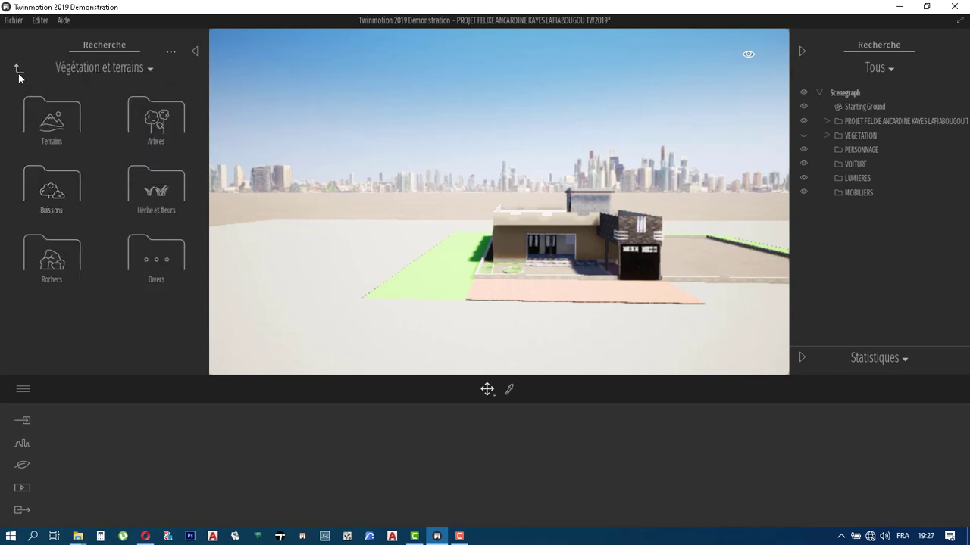
left_click(18, 68)
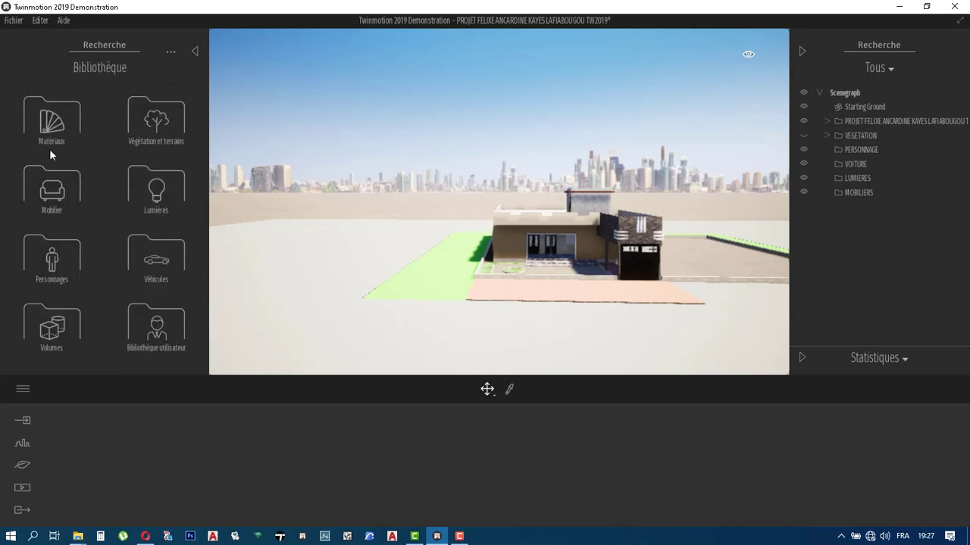
left_click(55, 258)
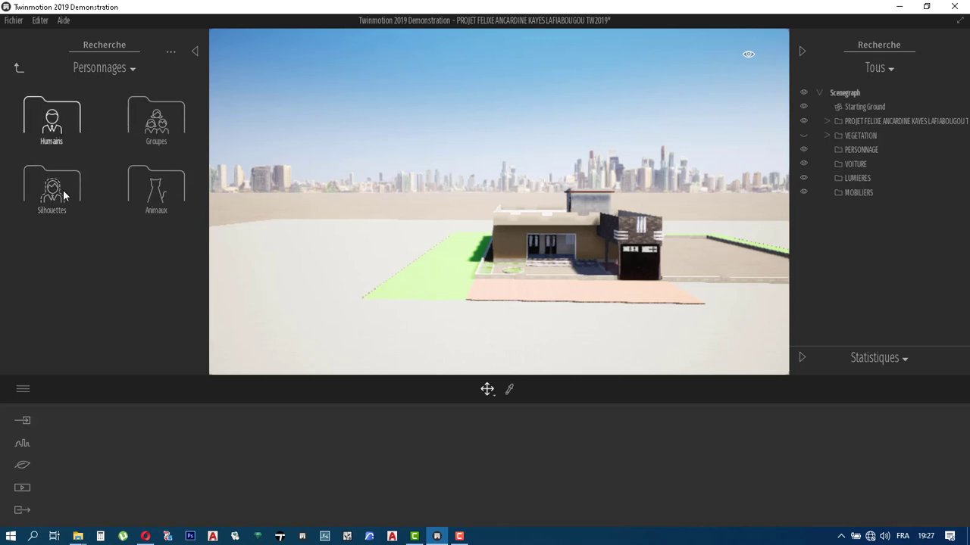
left_click(64, 125)
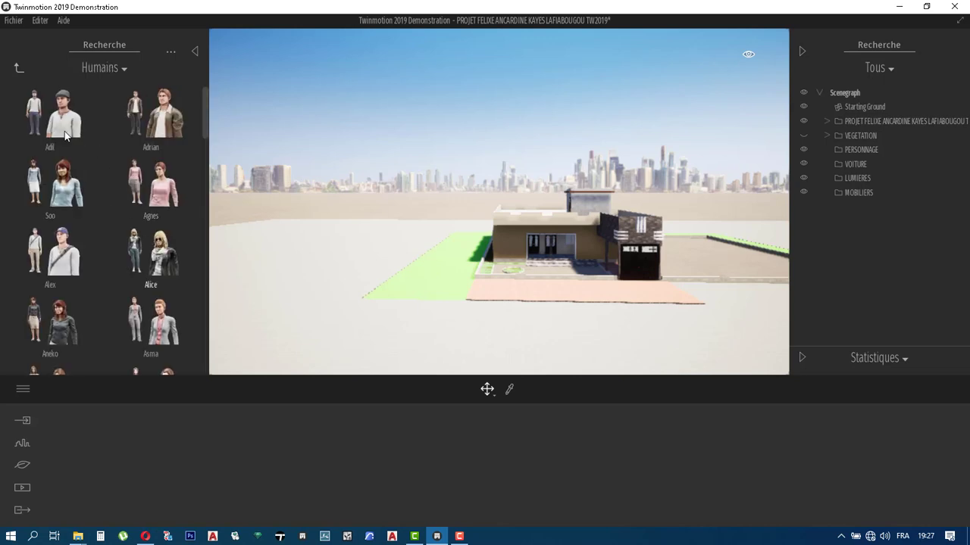
left_click_drag(59, 196, 508, 263)
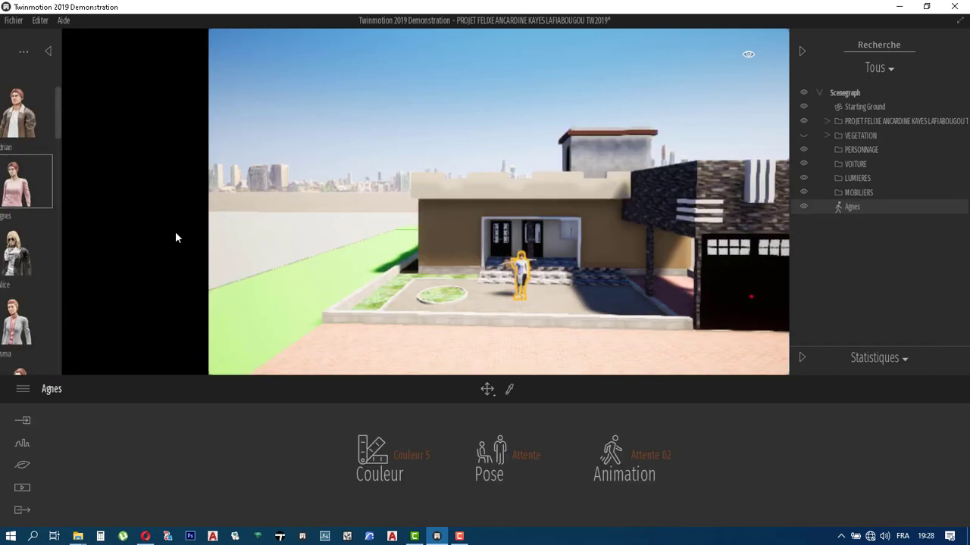
- Add a second Agnes and an Alex near the entrance steps, and an Asma on the brick driveway
left_click(45, 52)
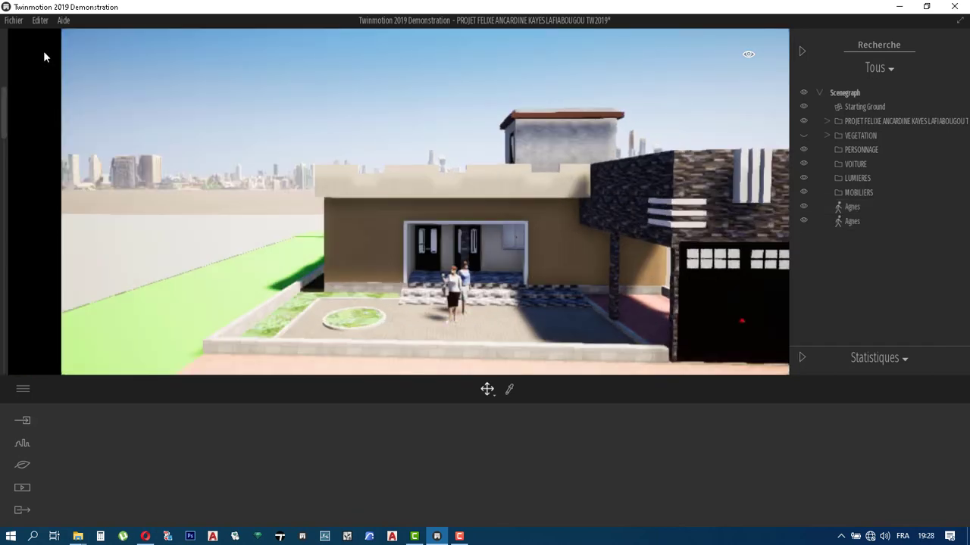
left_click(10, 57)
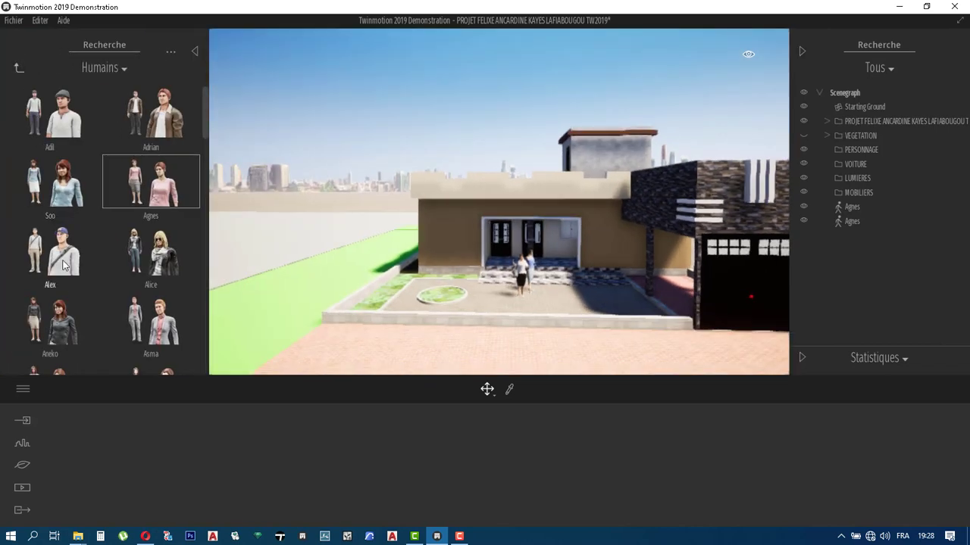
left_click(62, 265)
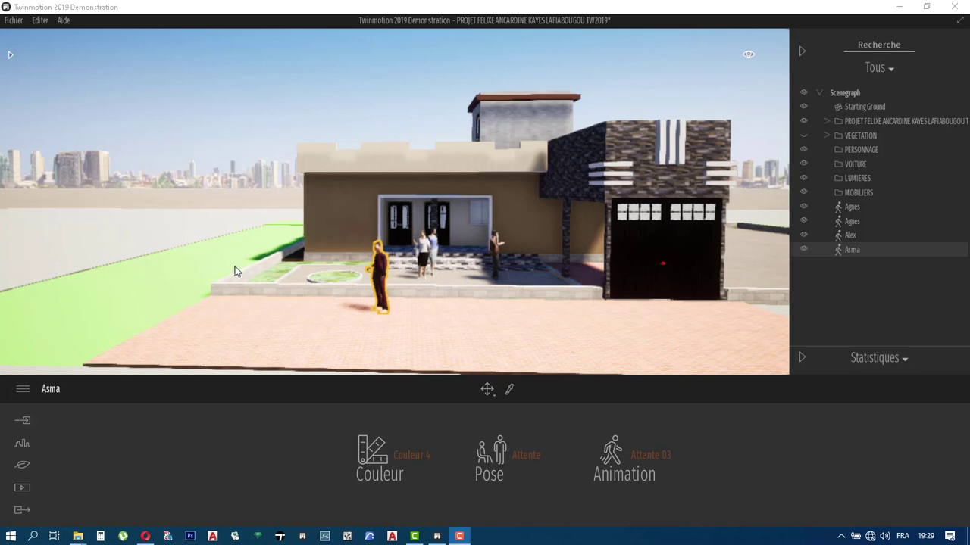
- Move both Agnes figures, Alex and Asma into the PERSONNAGE container and collapse it
left_click(844, 207)
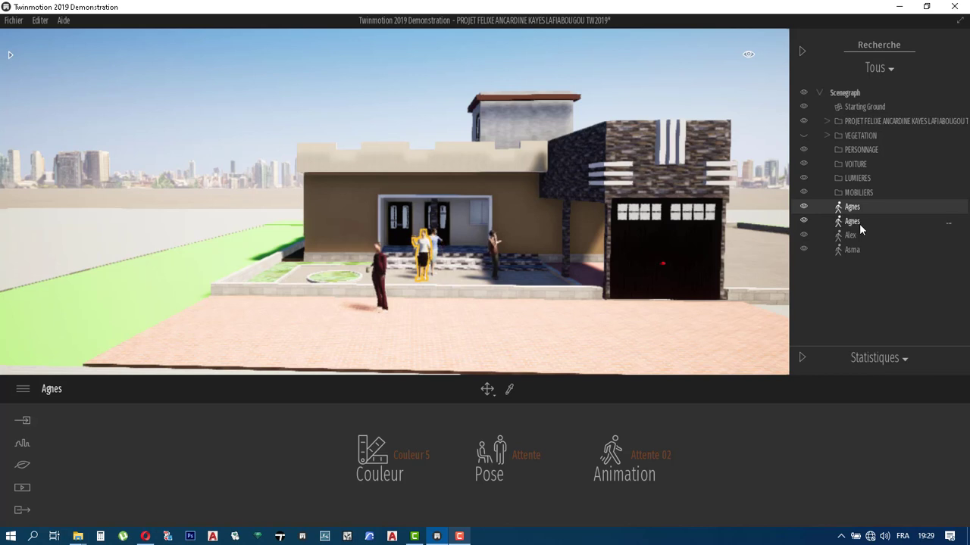
left_click(859, 223, "ctrl")
left_click(859, 241, "ctrl")
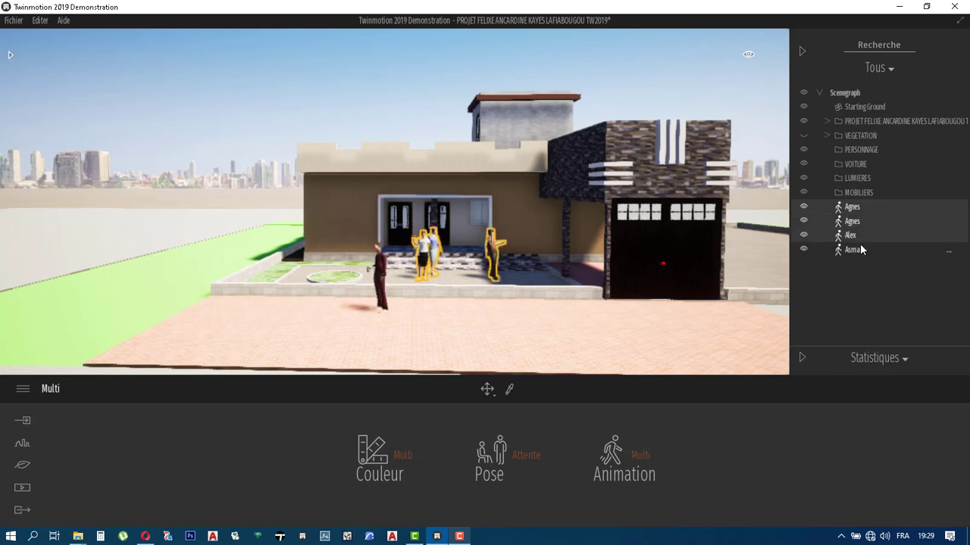
left_click(859, 245, "ctrl")
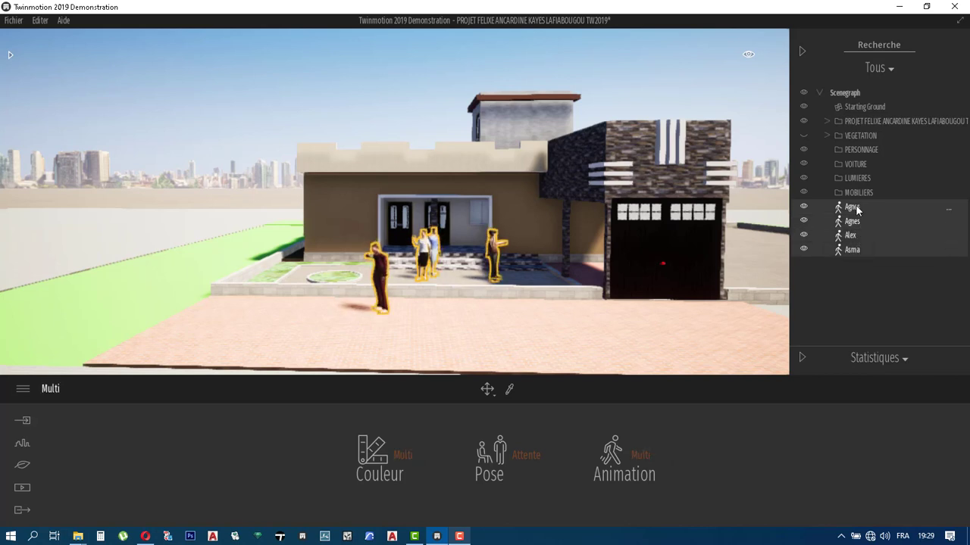
left_click_drag(855, 207, 851, 150)
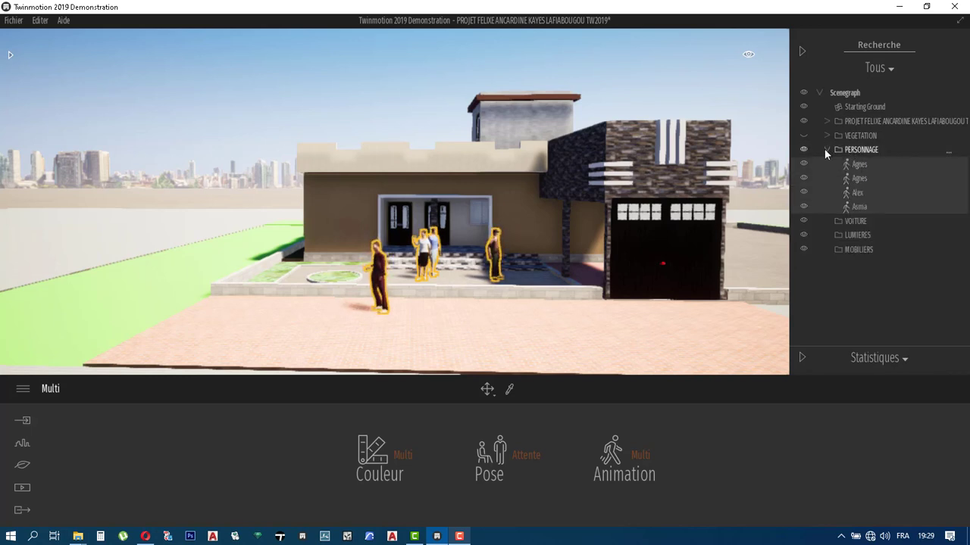
left_click(825, 149)
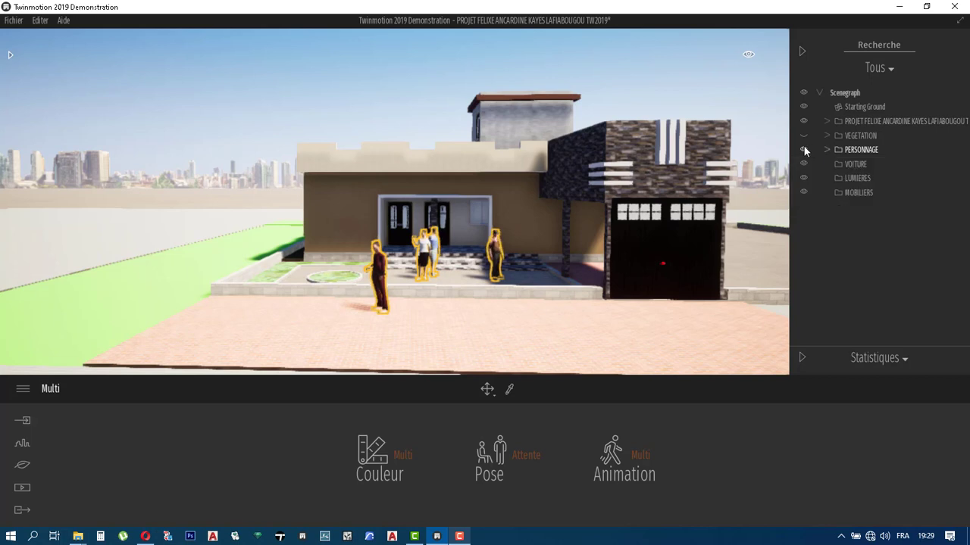
- Hide the PERSONNAGE container, then show both the VEGETATION and PERSONNAGE containers
left_click(804, 150)
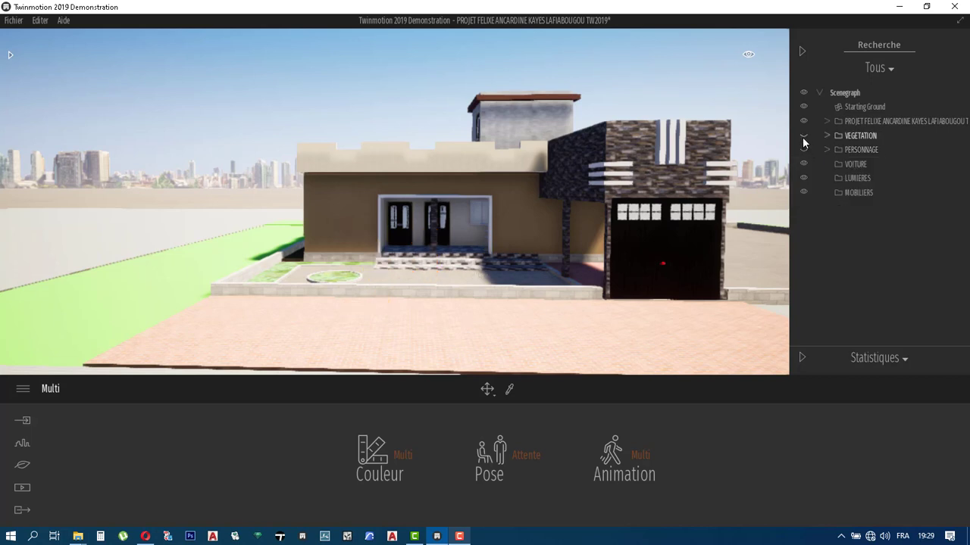
left_click(803, 136)
left_click(803, 150)
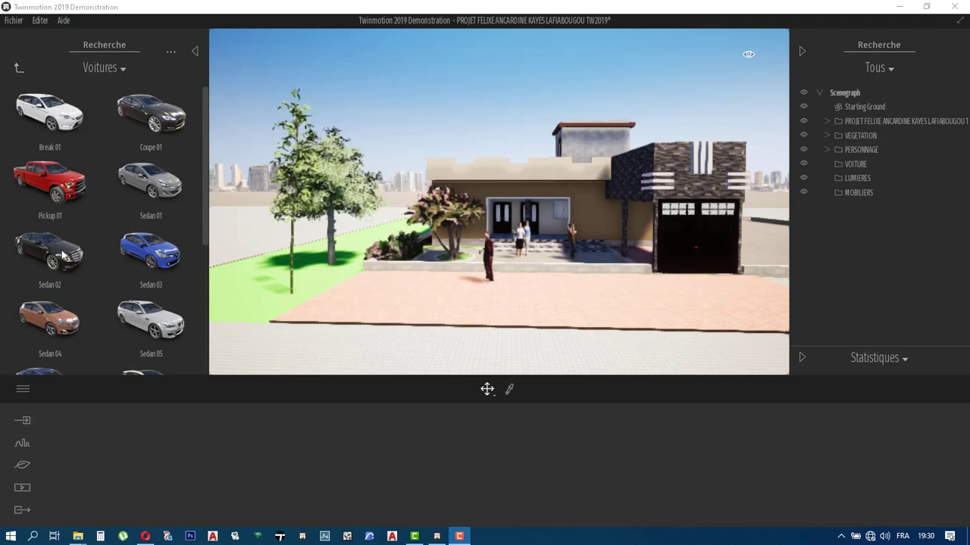
- Place a Coupe 01 from the Voitures library on the brick driveway in front of the garage door
left_click(150, 106)
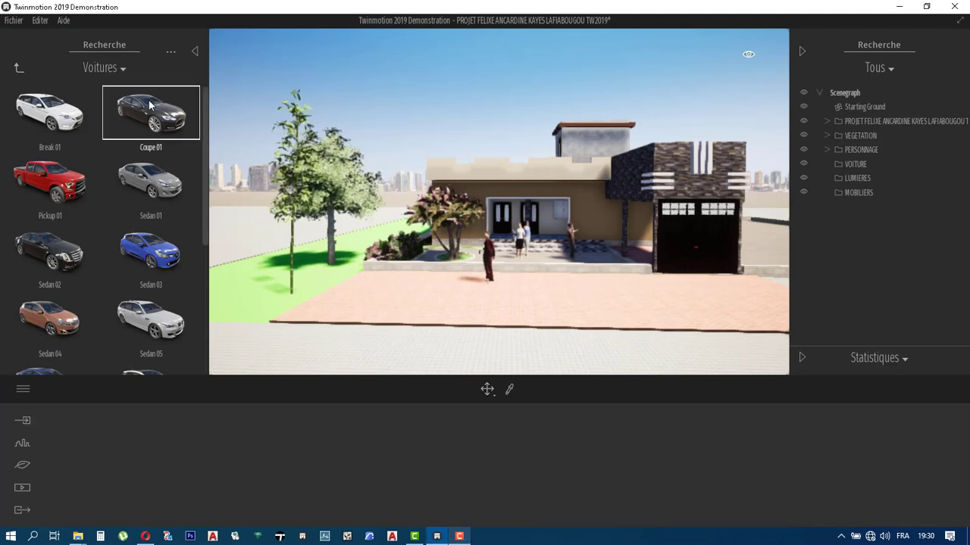
left_click(677, 307)
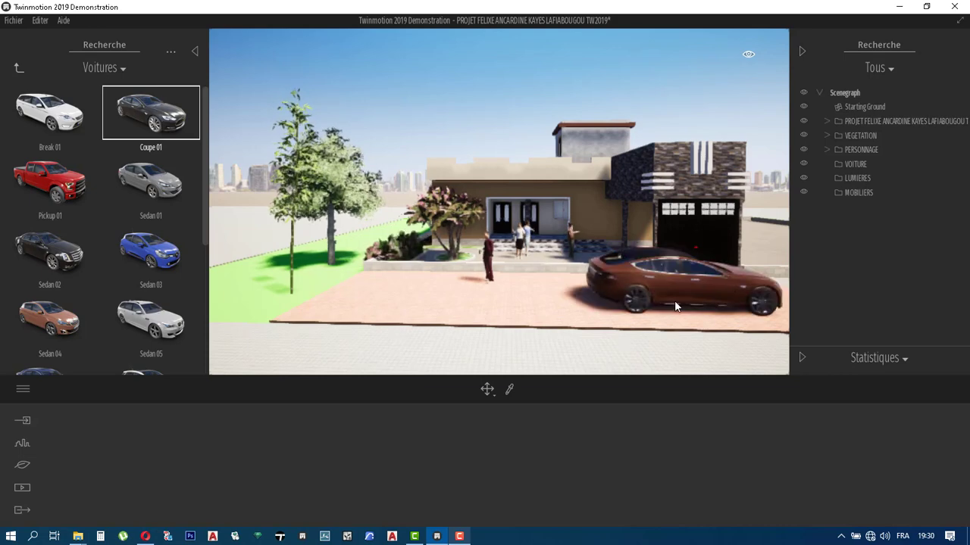
key("Escape")
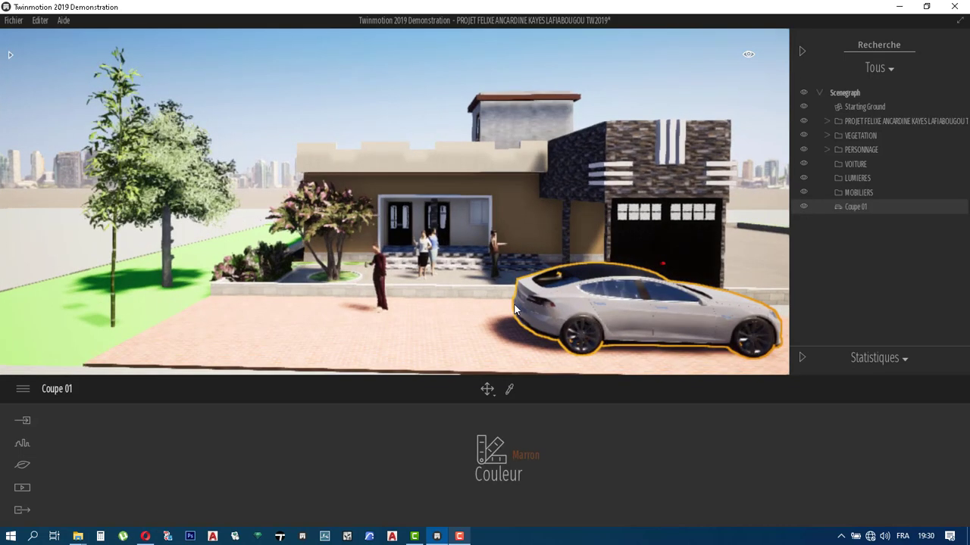
- Place a Sportcar 01 from the Voitures library on the brick driveway near the trees
left_click(9, 57)
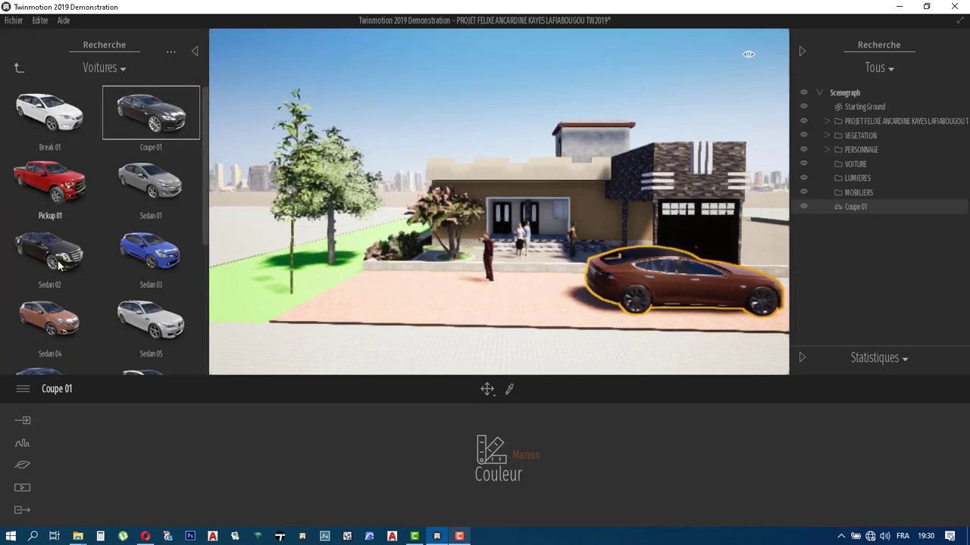
scroll(77, 292, "down", 1)
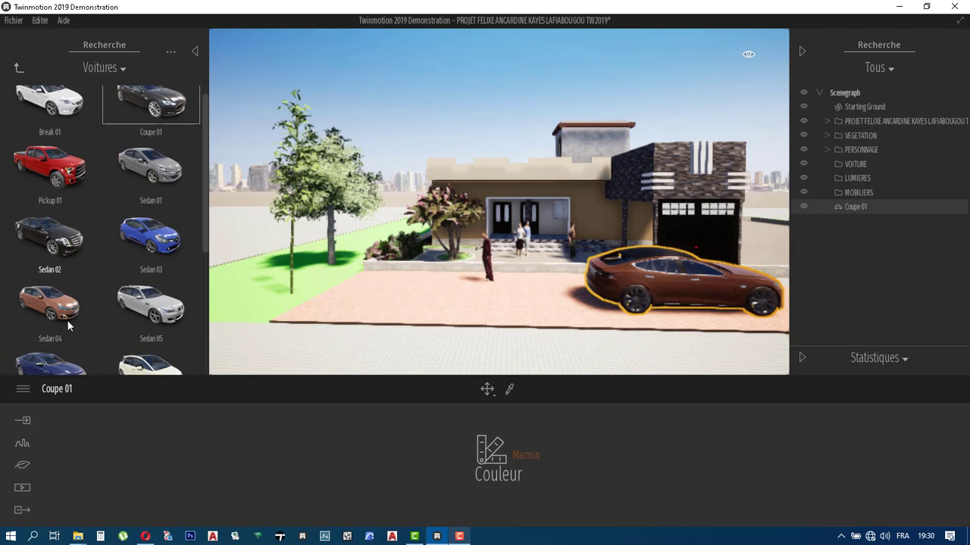
scroll(67, 320, "down", 2)
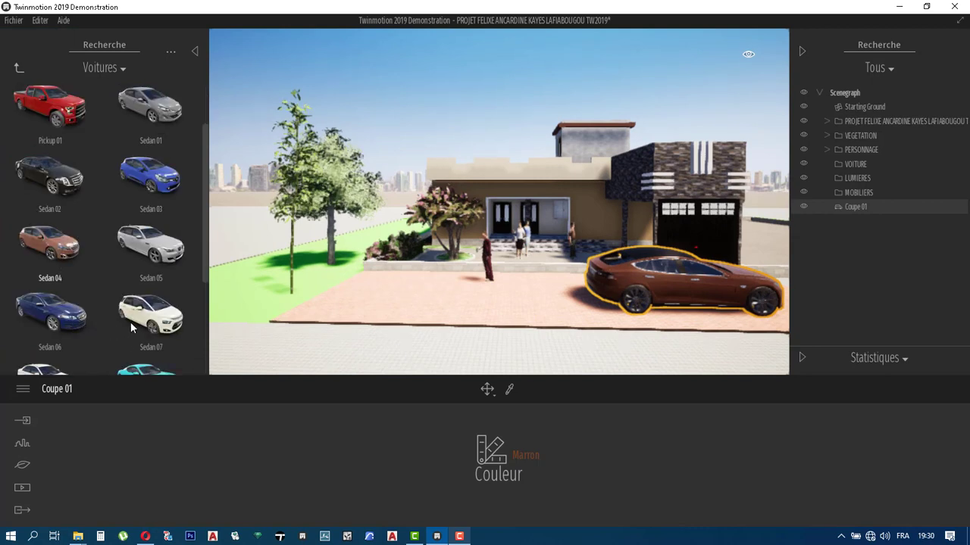
scroll(144, 339, "down", 5)
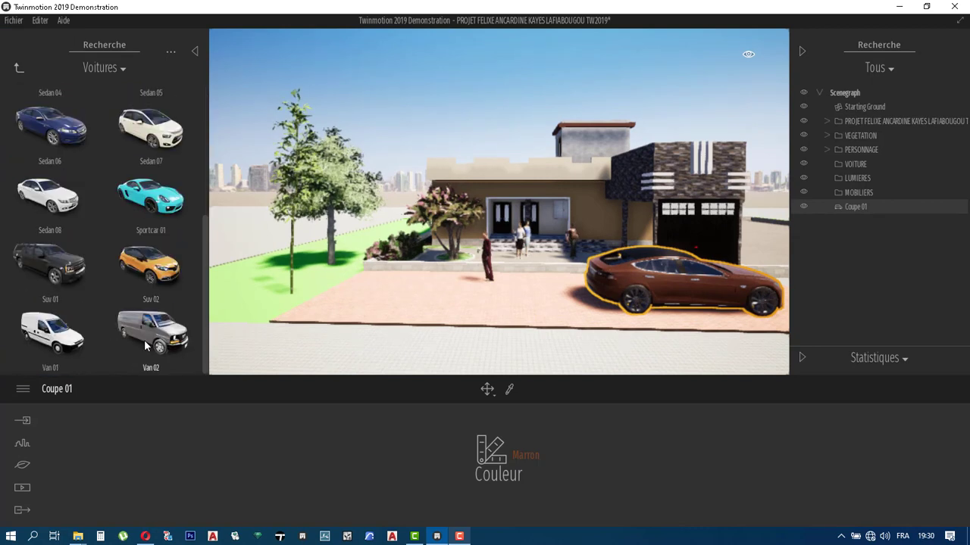
left_click(149, 205)
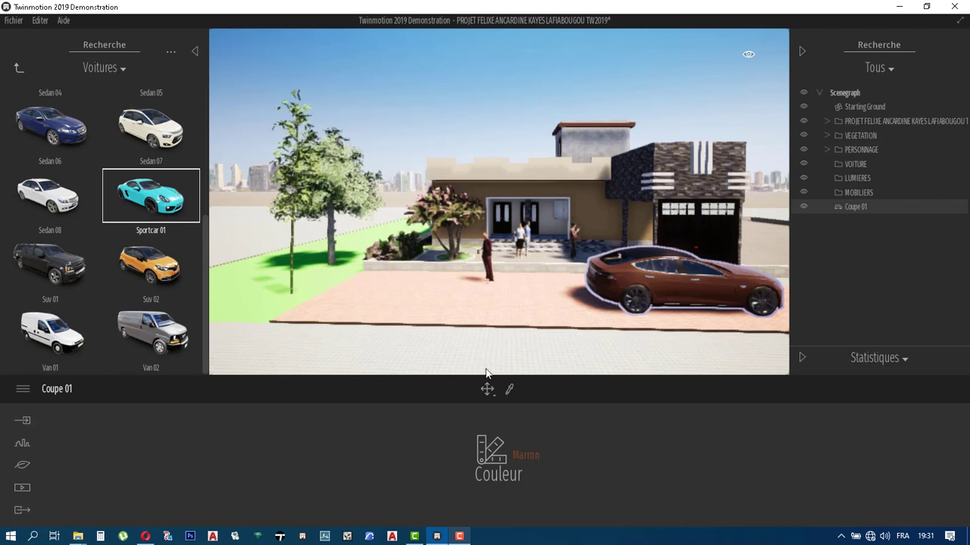
left_click(390, 308)
scroll(390, 308, "down", 5)
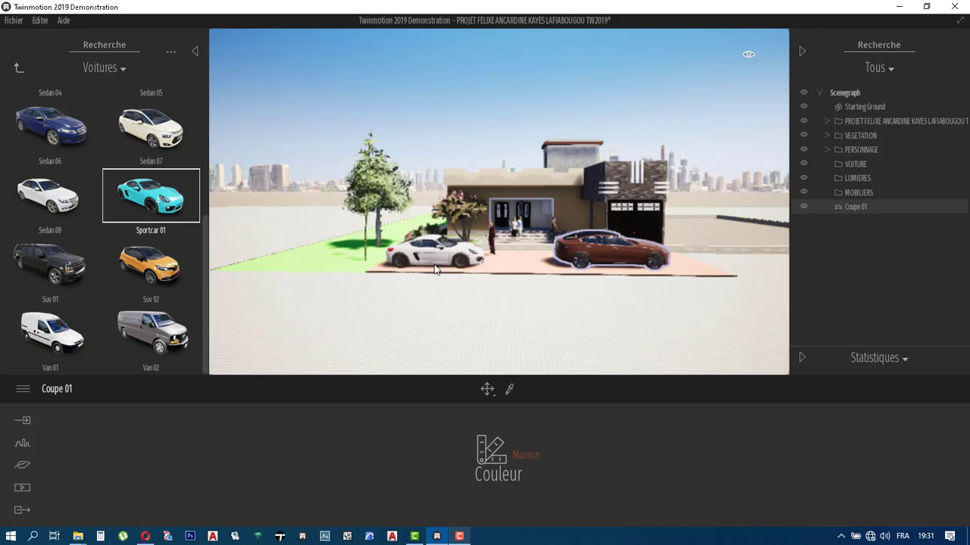
left_click(436, 269)
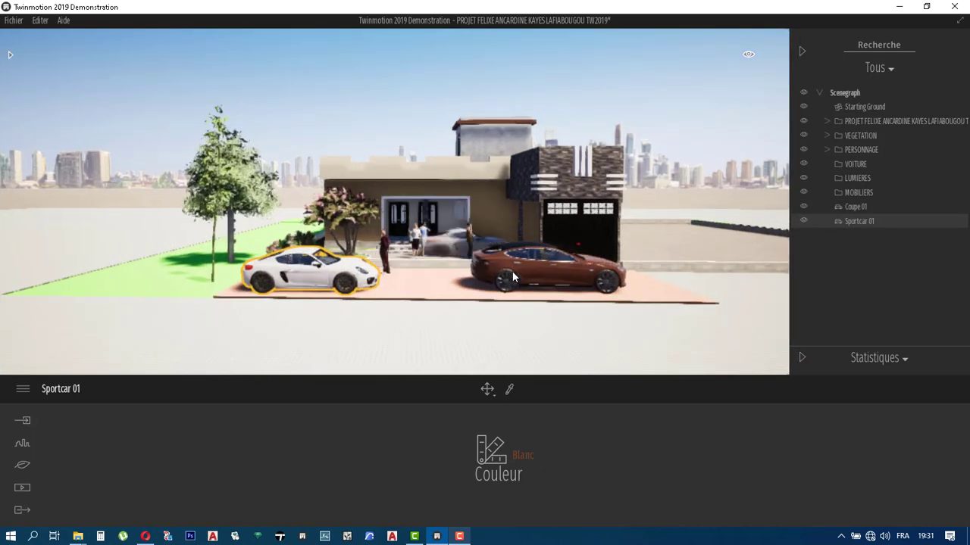
- Try to place another Sportcar 01 under the carport behind the garage door
middle_click_drag(535, 272, 489, 267, "shift")
left_click_drag(488, 268, 379, 231, "shift")
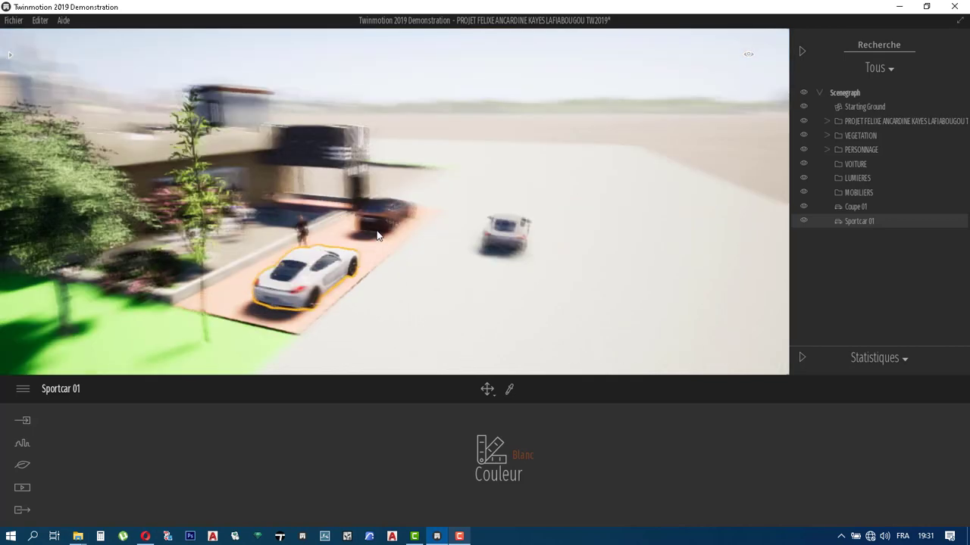
scroll(281, 207, "up", 5)
scroll(278, 206, "up", 5)
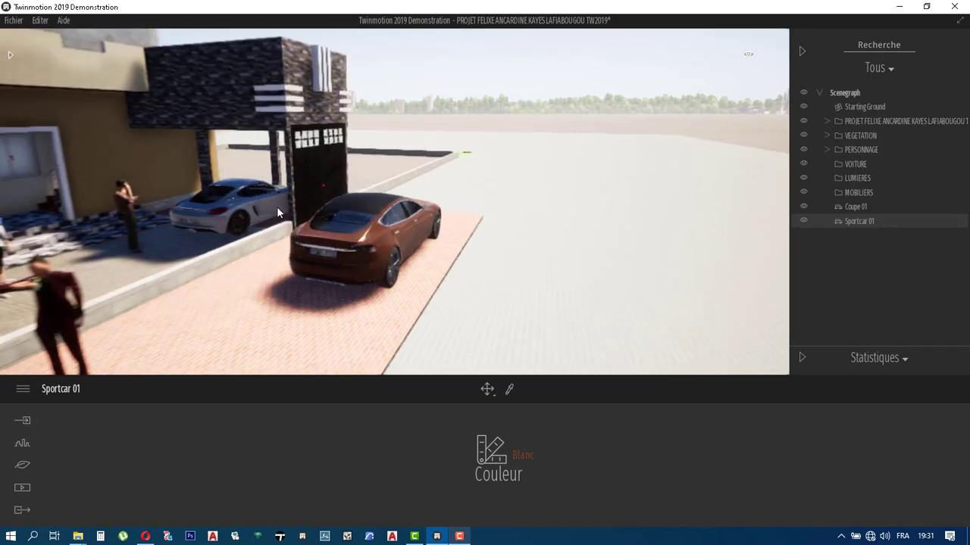
scroll(349, 218, "up", 3)
mouse_move(334, 218)
middle_mouse_down()
mouse_move(347, 247)
mouse_move(332, 224)
middle_mouse_up()
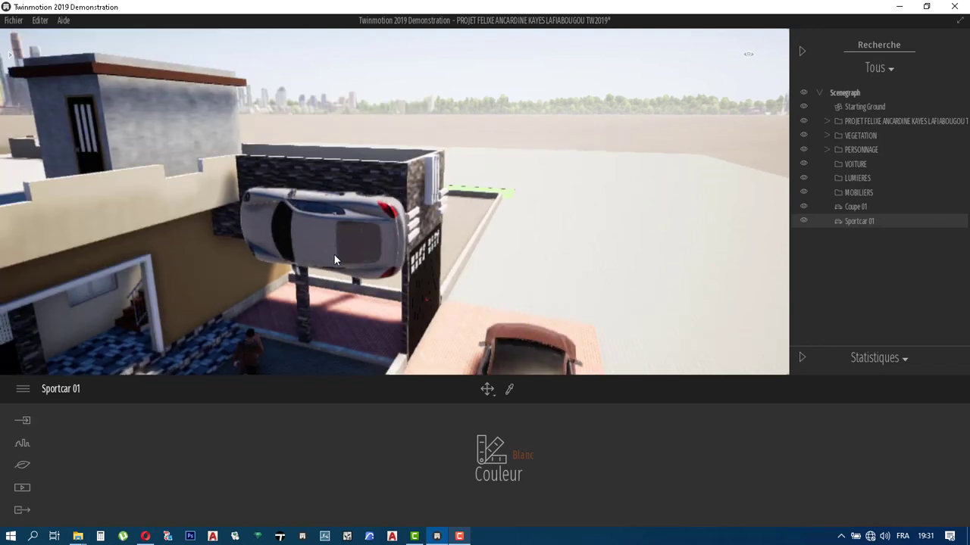
left_click_drag(334, 254, 372, 314)
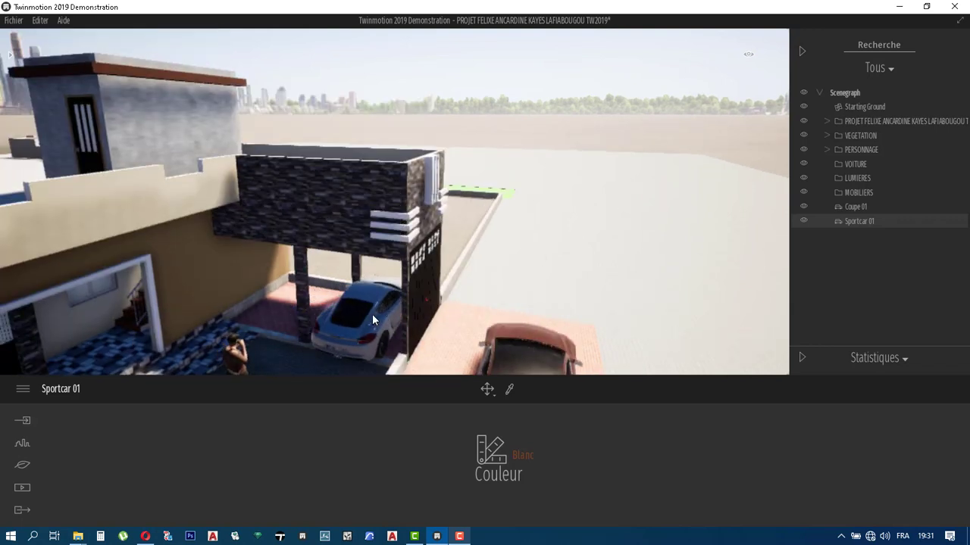
- Place a Sedan 03 from the Voitures library under the carport behind the garage door
left_click(11, 58)
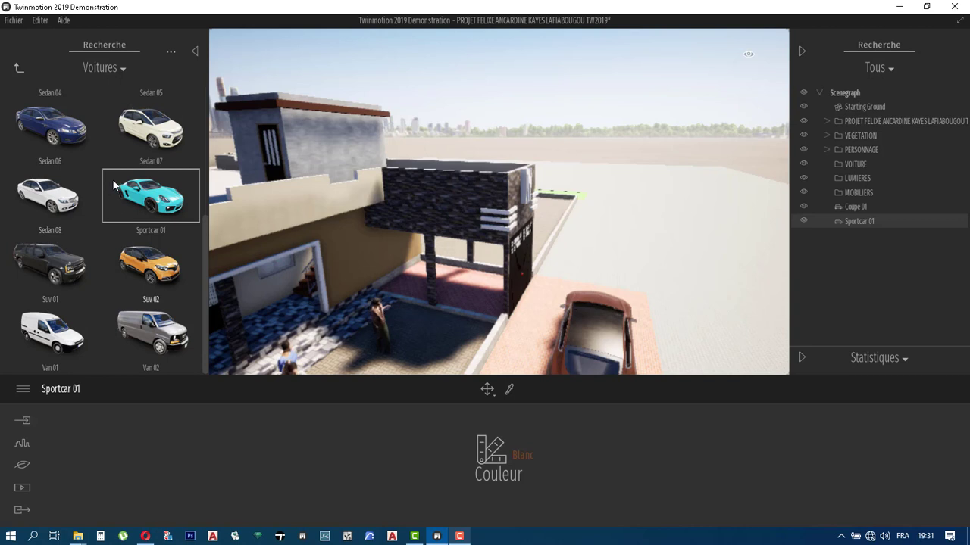
left_click_drag(207, 280, 207, 241)
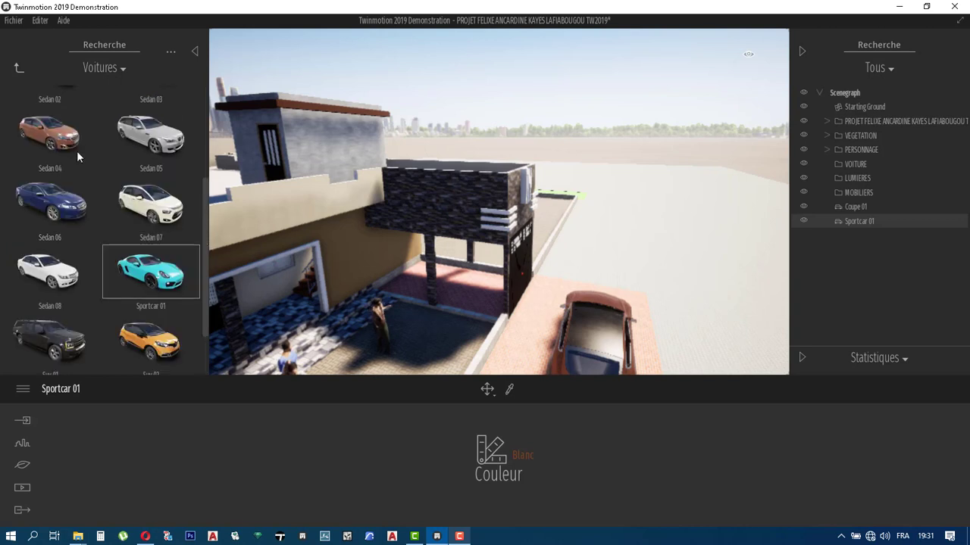
scroll(68, 145, "up", 3)
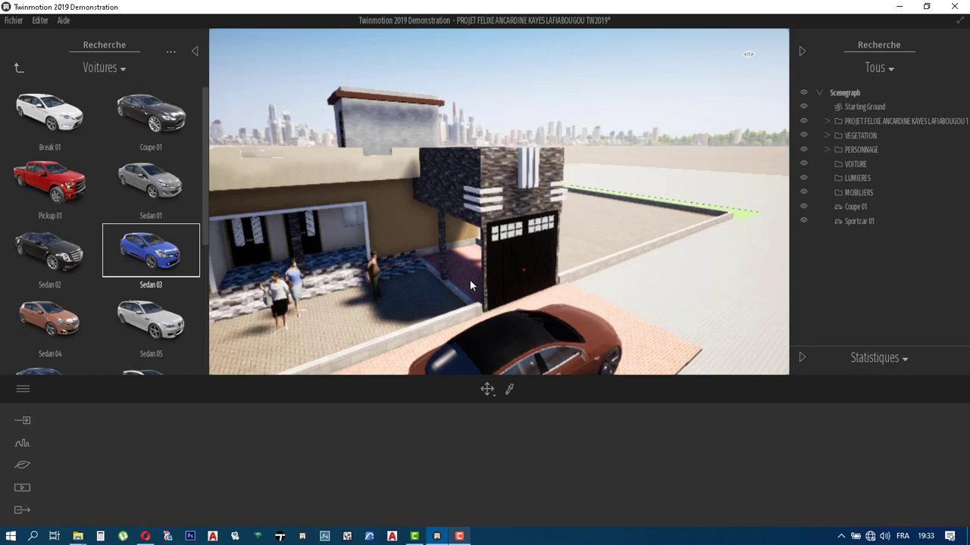
left_click(470, 284)
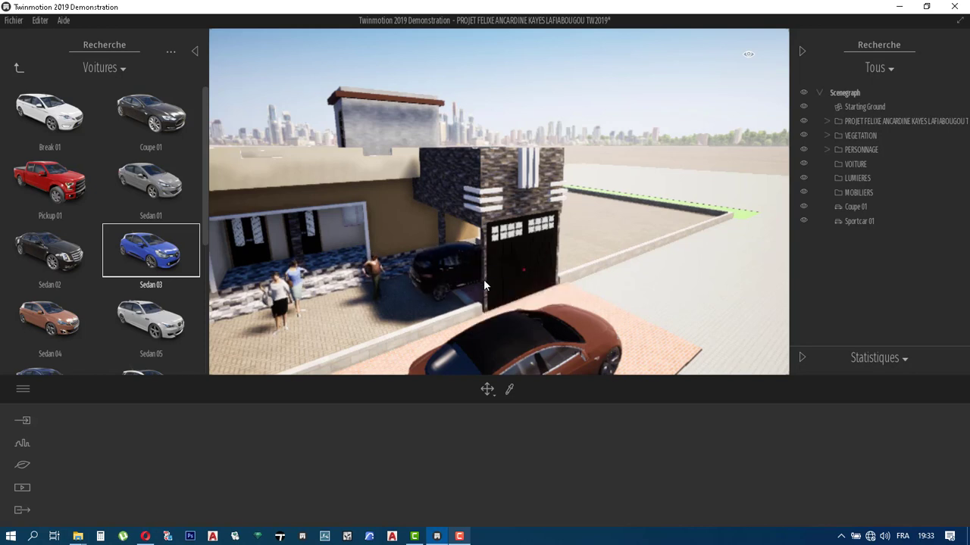
key("Left")
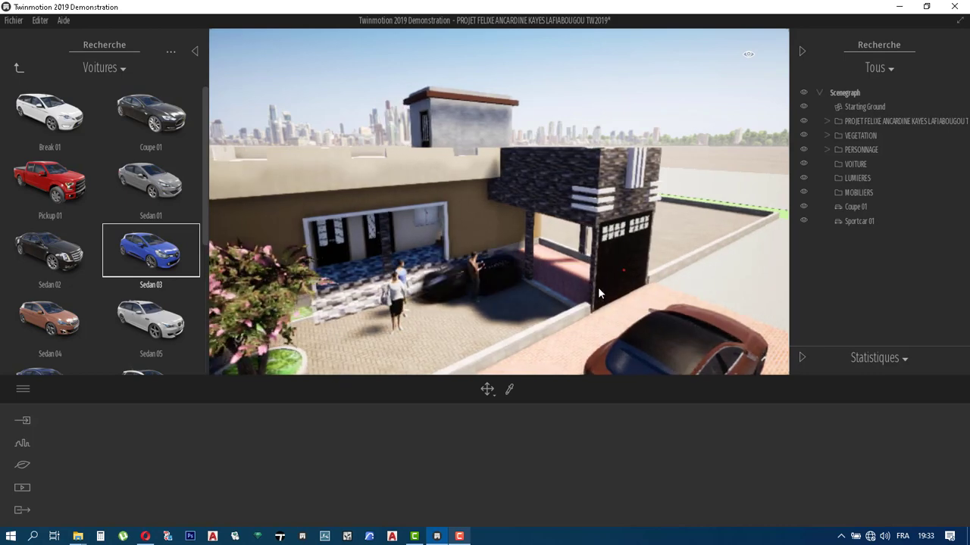
left_click_drag(597, 287, 598, 317)
left_click_drag(627, 328, 618, 343)
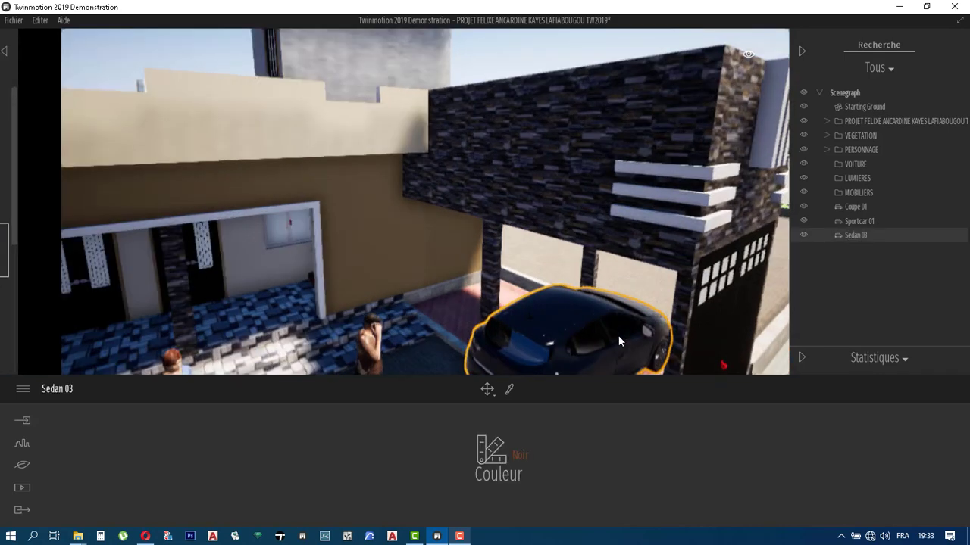
middle_click_drag(503, 298, 522, 322)
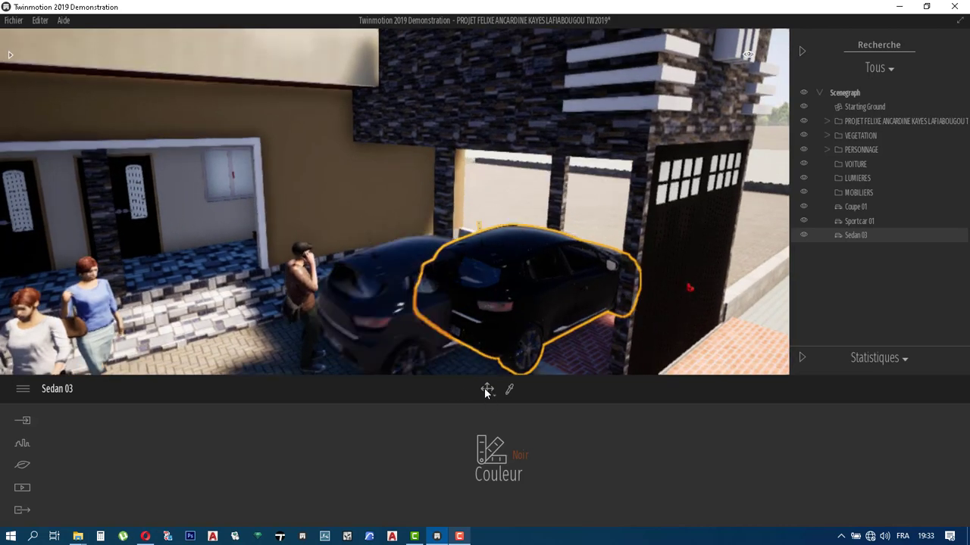
left_click(524, 317)
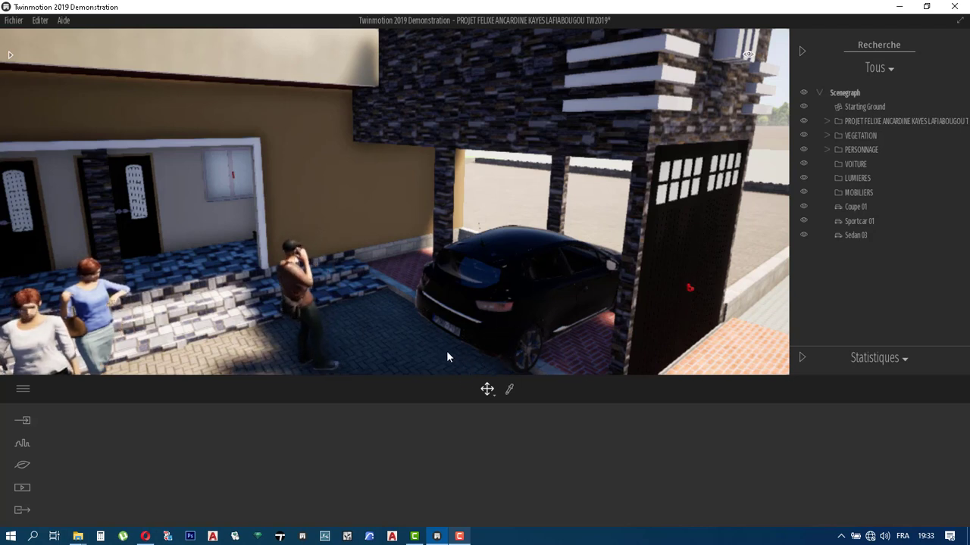
- Rotate the Sedan 03 so its rear faces the garage door and shift it fully inside the carport
left_click(560, 310)
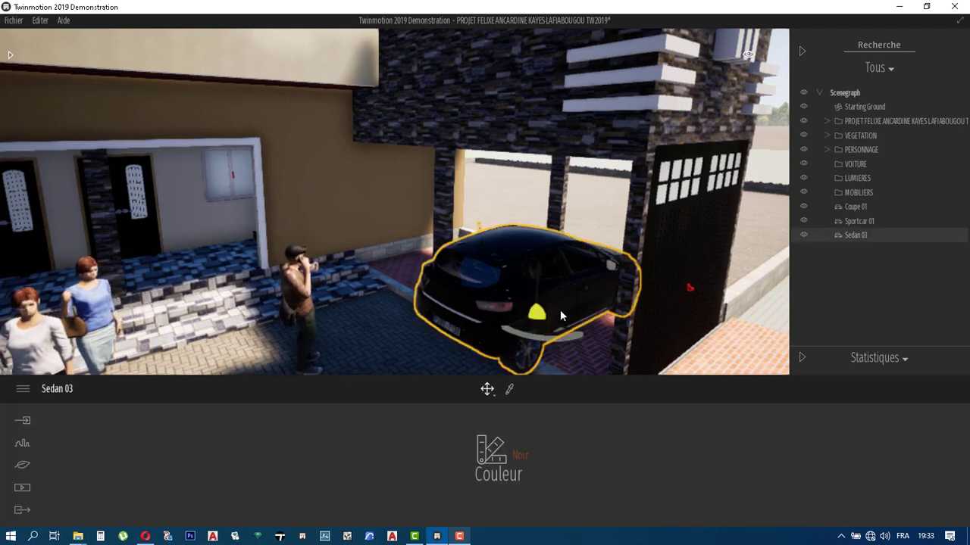
left_click(528, 340)
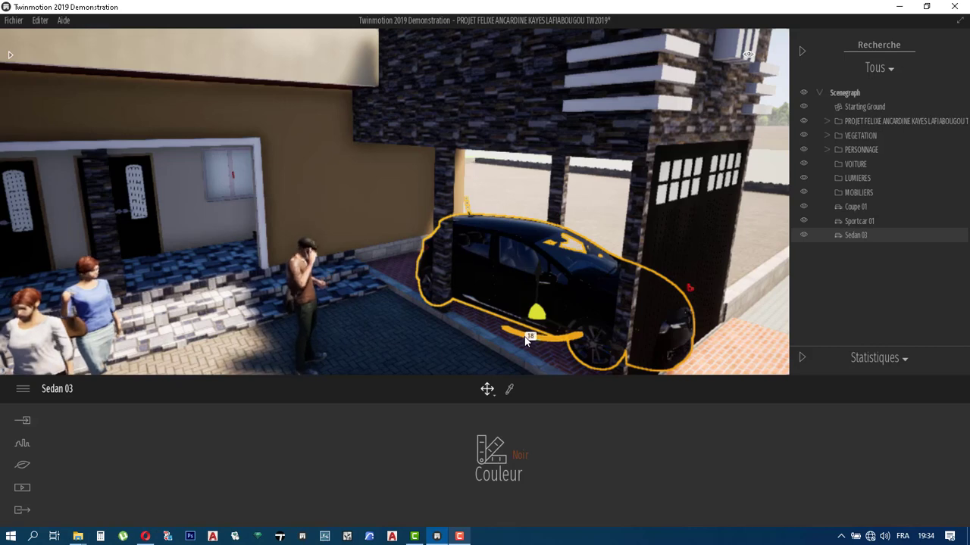
left_click_drag(528, 340, 534, 335)
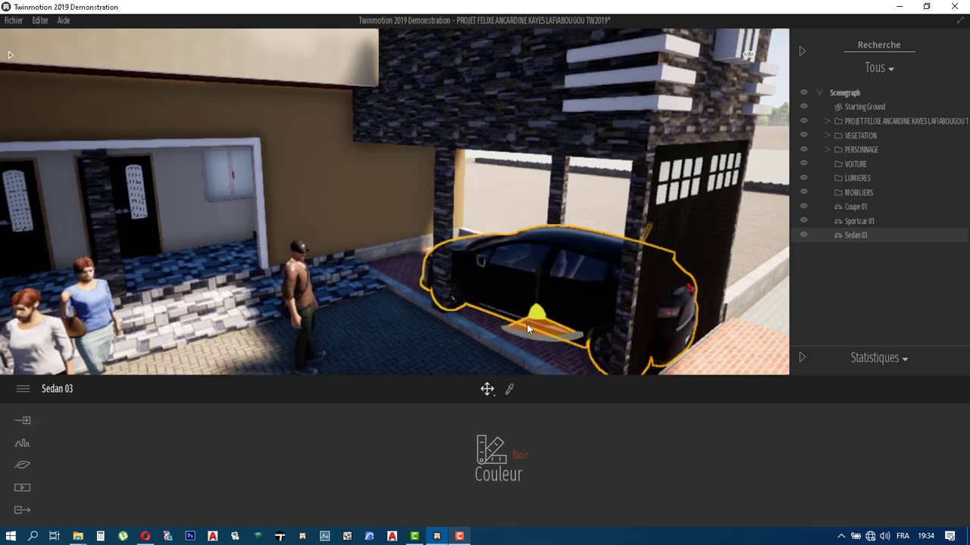
left_click_drag(527, 322, 502, 303)
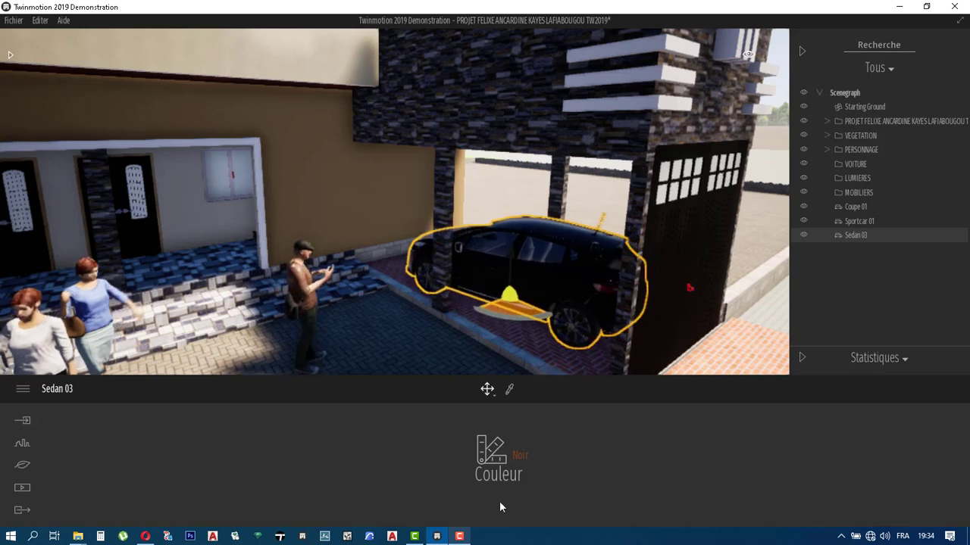
- Set the Sedan 03's colour to Rouge vif and fine-tune its position under the carport
left_click(493, 457)
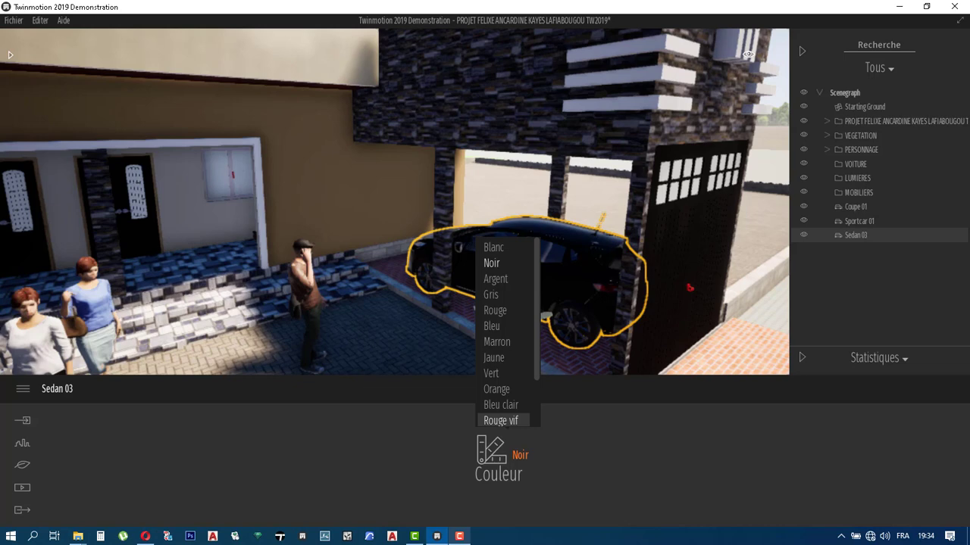
left_click(500, 420)
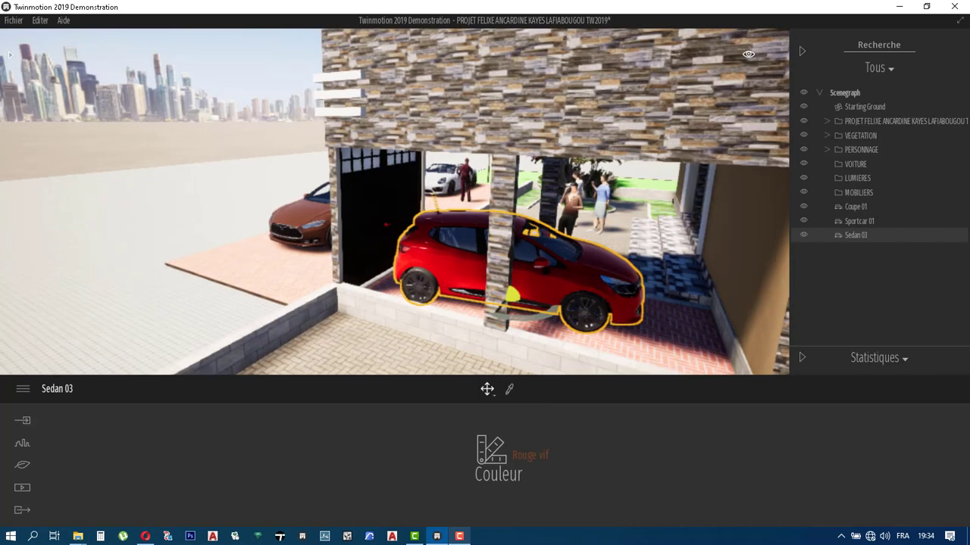
mouse_move(557, 322)
left_mouse_down()
mouse_move(519, 315)
mouse_move(548, 332)
left_mouse_up()
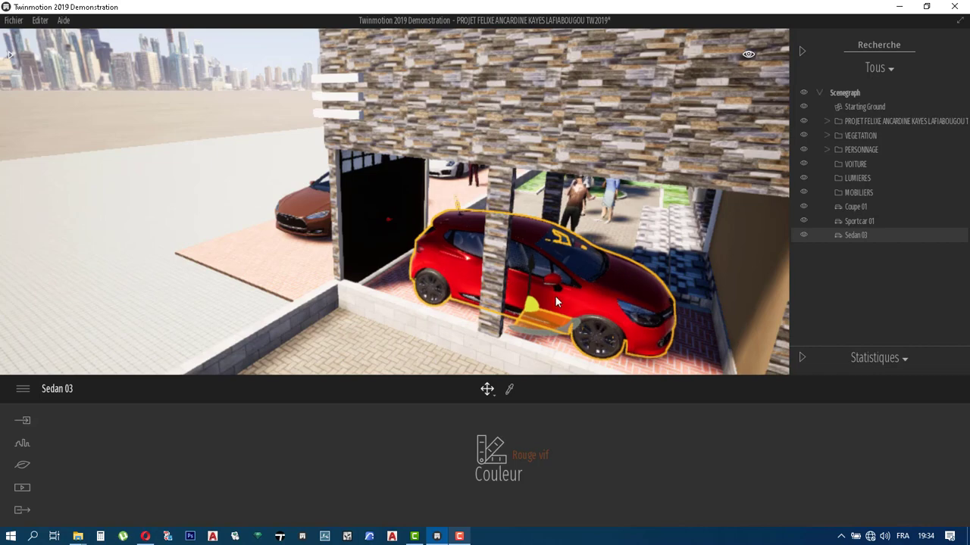
middle_click_drag(554, 296, 333, 241, "shift")
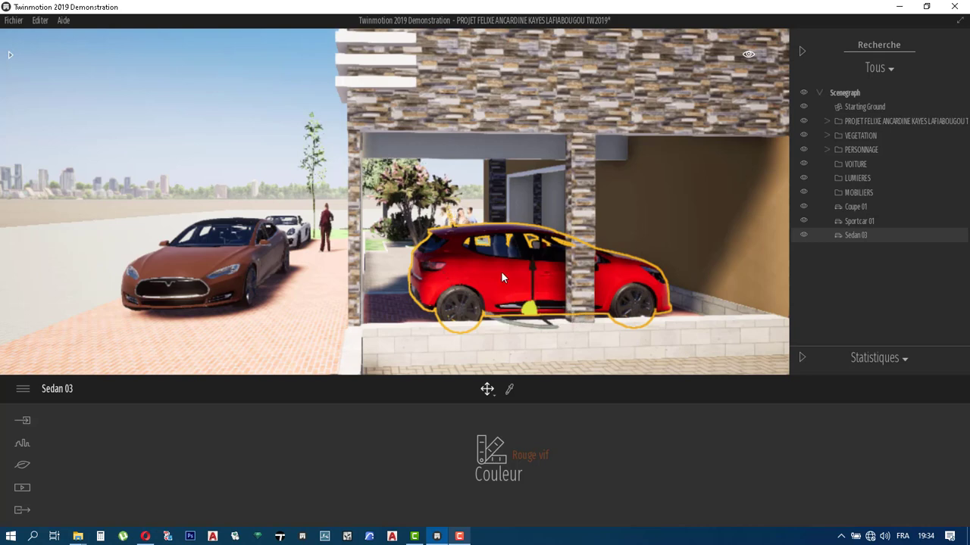
scroll(506, 269, "down", 3)
scroll(507, 271, "down", 3)
middle_click_drag(507, 271, 467, 286, "shift")
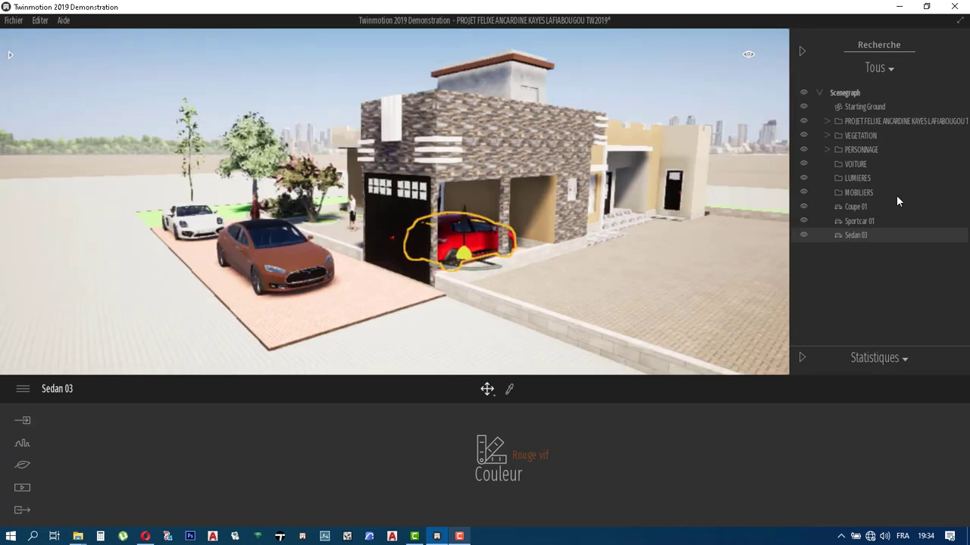
left_click(577, 153)
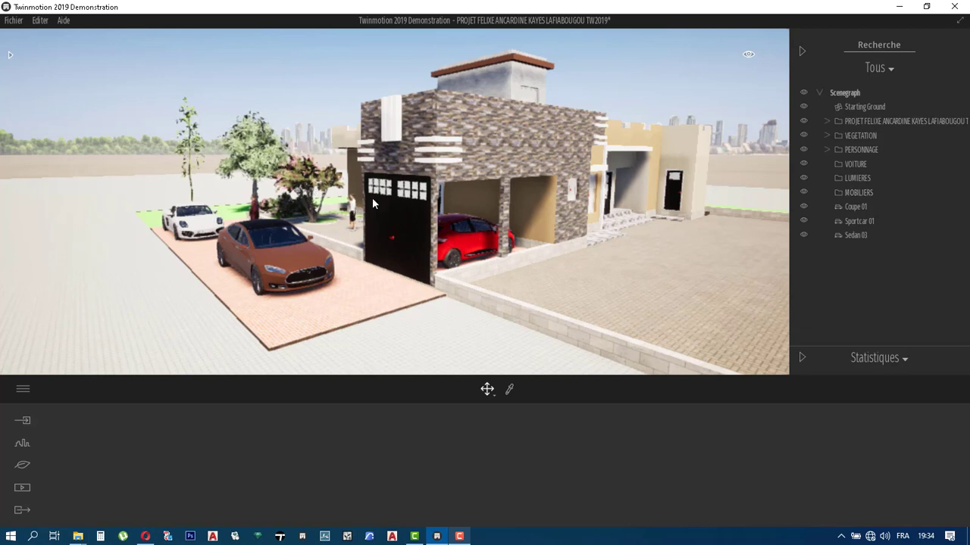
- Select Coupe 01, Sportcar 01 and Sedan 03 together and move them into the VOITURE container
left_click(860, 205)
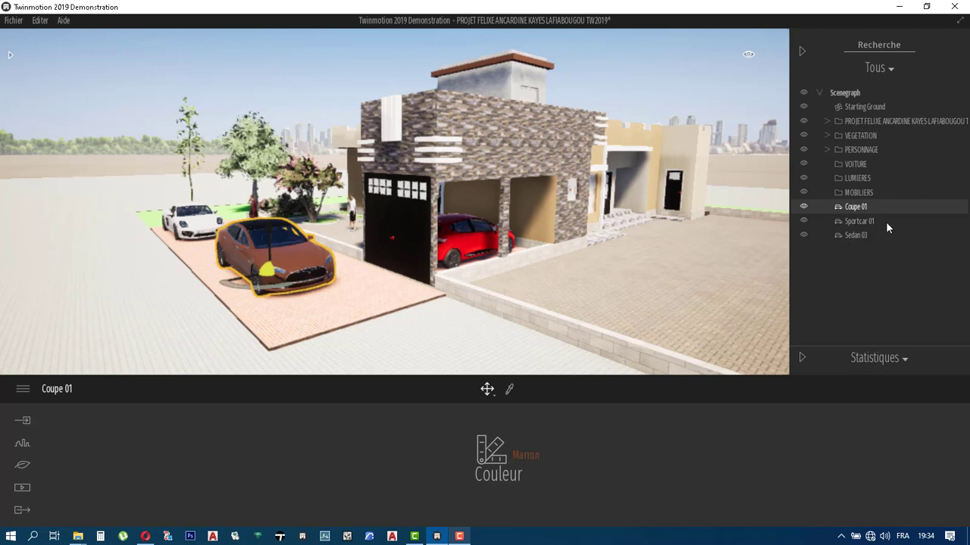
left_click(189, 225)
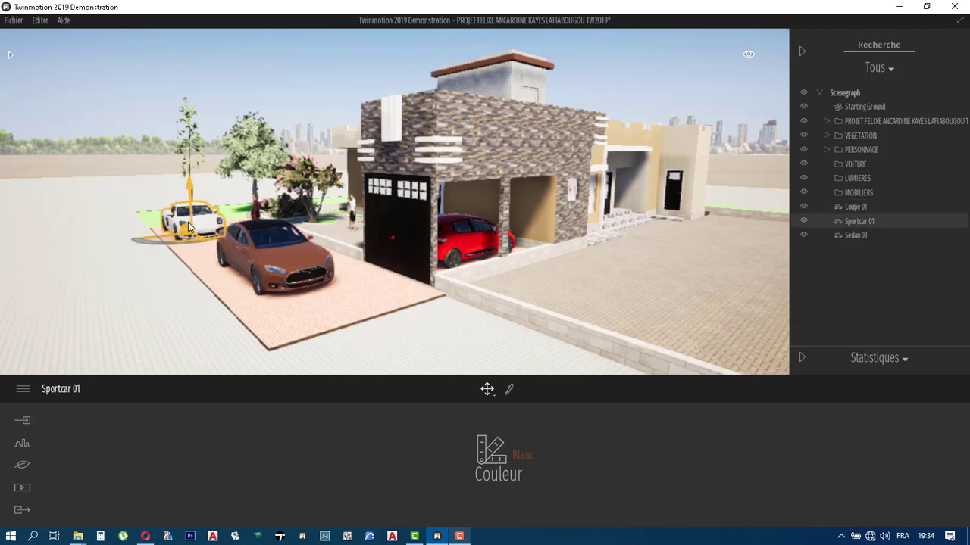
left_click(445, 241)
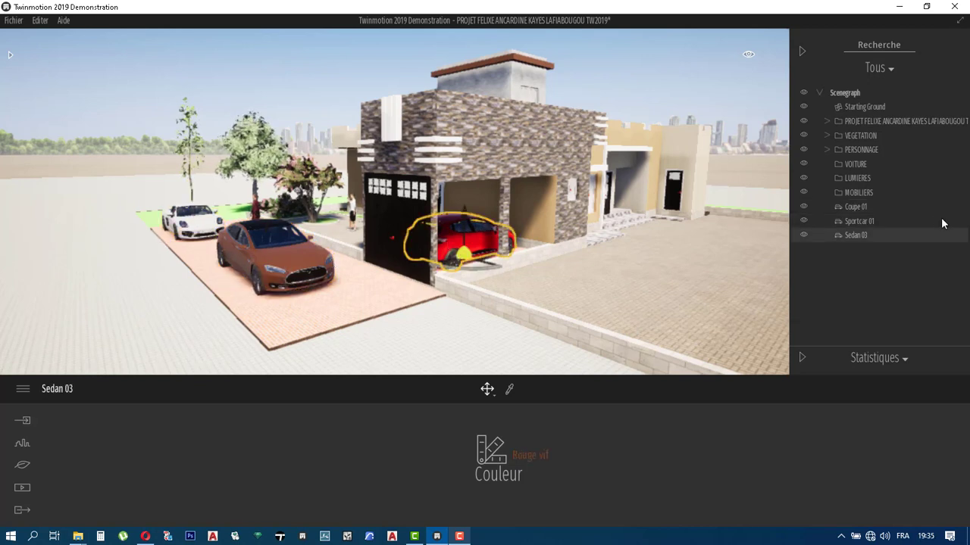
left_click(864, 219, "ctrl")
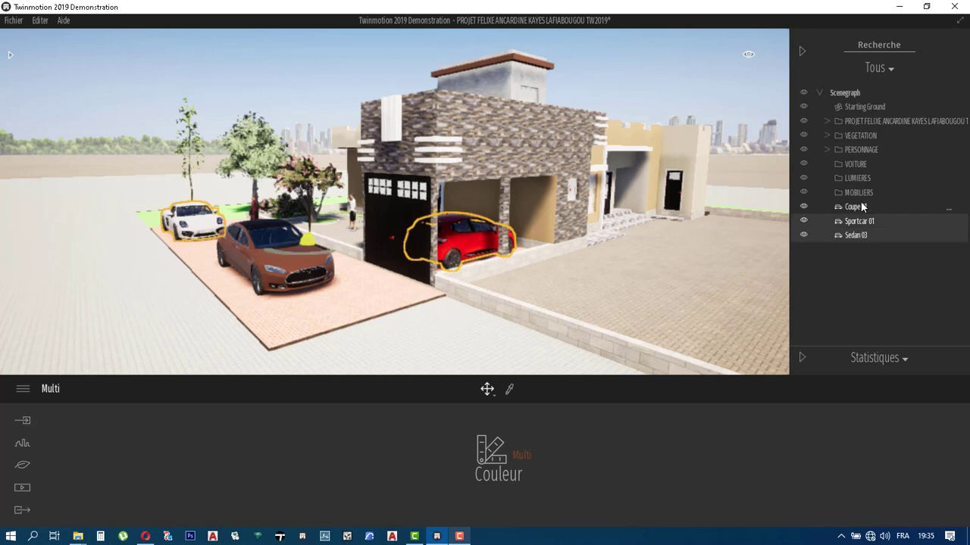
left_click(856, 204, "ctrl")
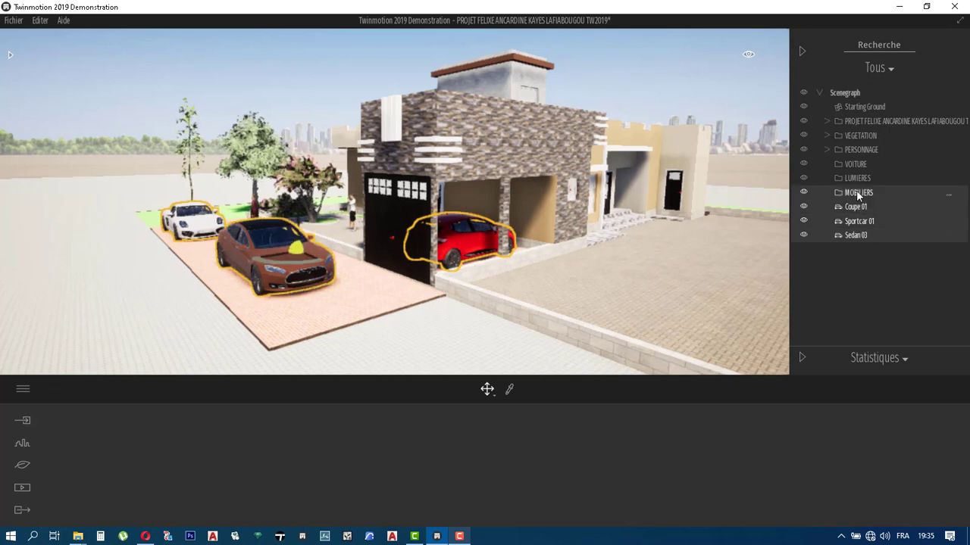
left_click(859, 237)
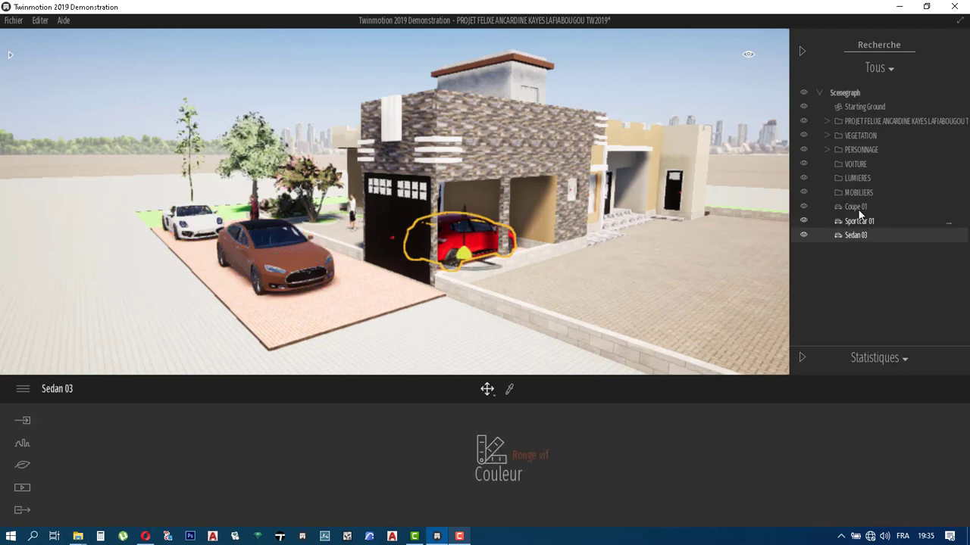
left_click(857, 208, "shift")
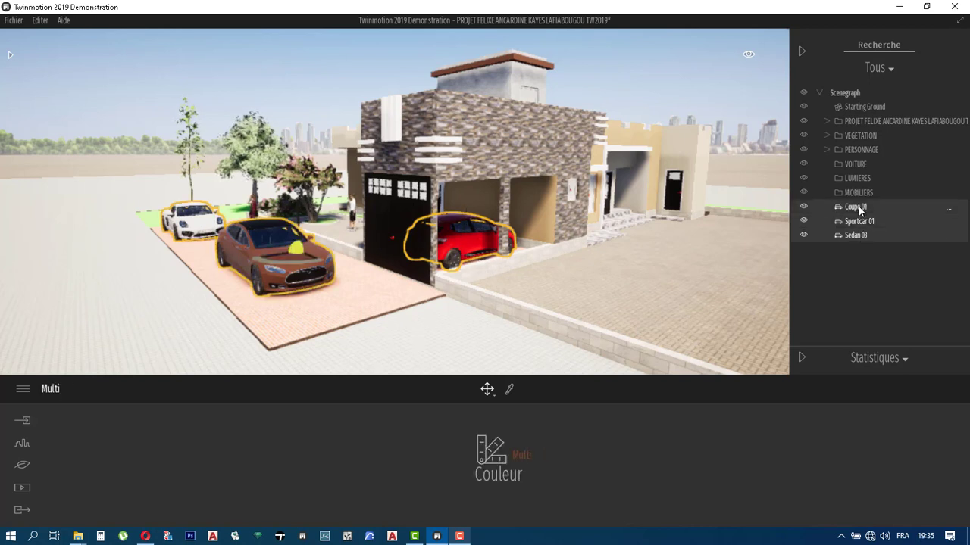
left_click_drag(859, 206, 826, 165)
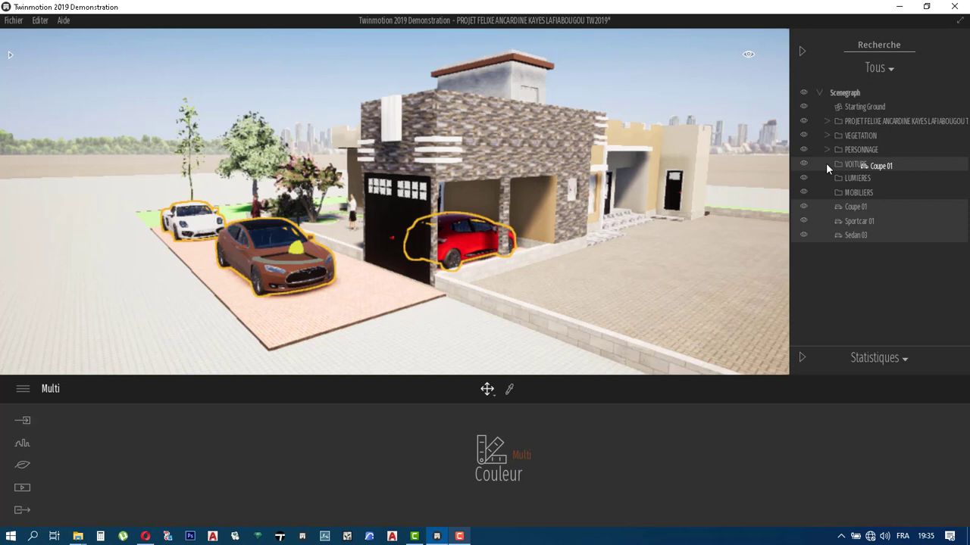
left_click_drag(826, 164, 827, 164)
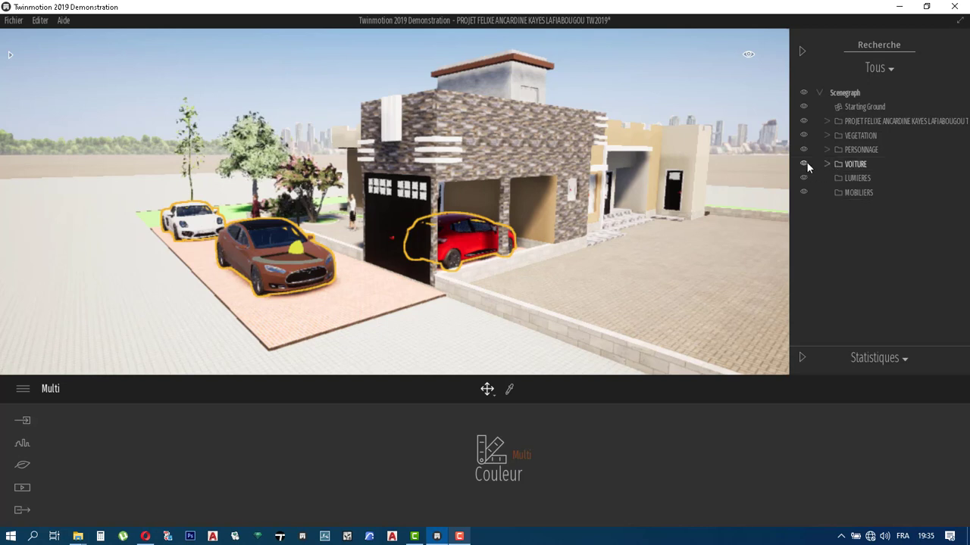
- Hide and show the VOITURE container again, and hide the PERSONNAGE container
left_click(804, 163)
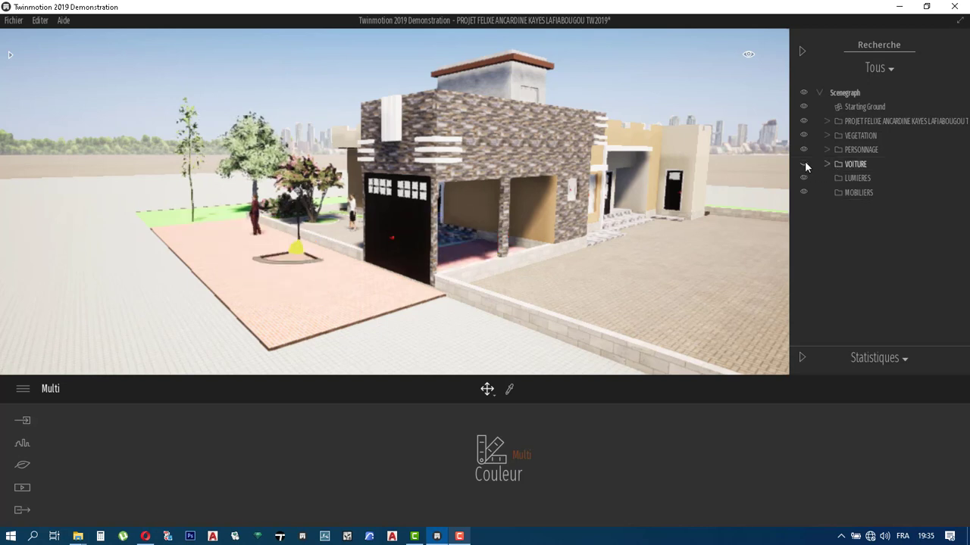
left_click(803, 163)
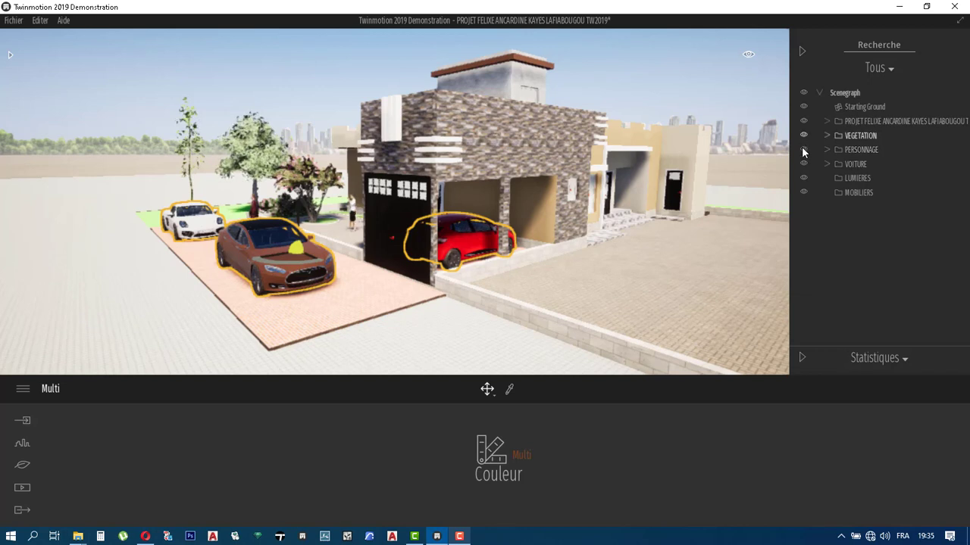
left_click(803, 150)
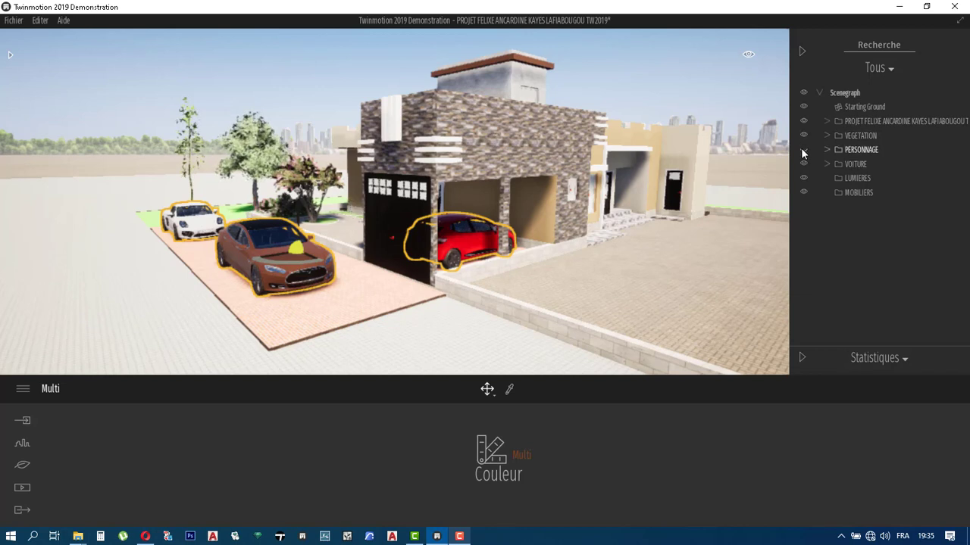